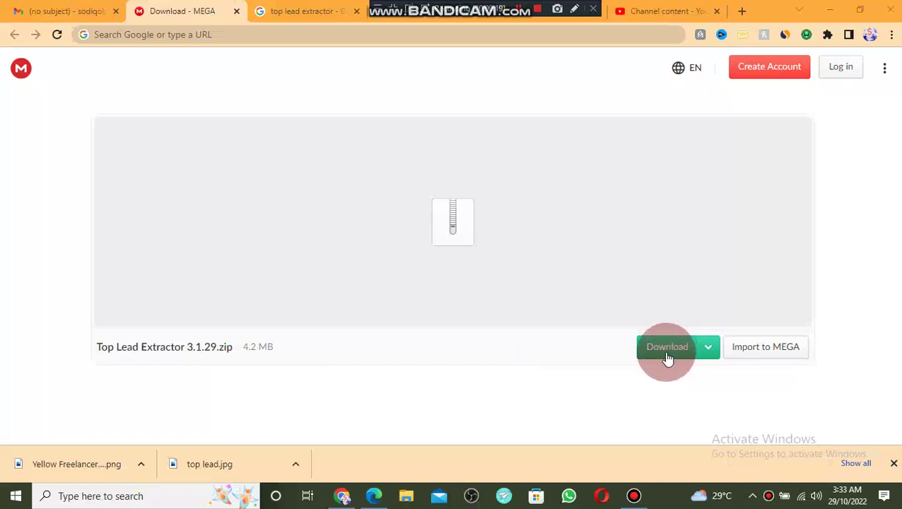
Minimize the browser and open the Downloads folder in a maximized File Explorer window.
{"action": "left_click", "coordinate": [824, 20]}
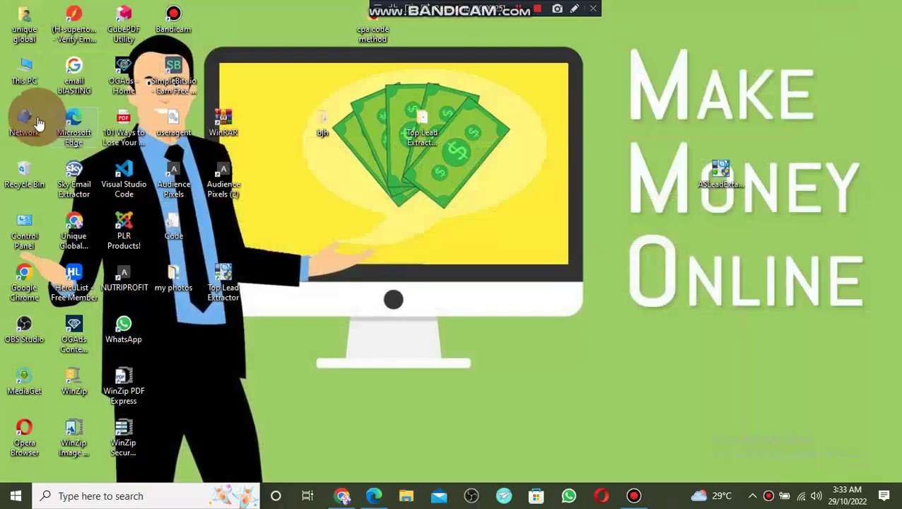
{"action": "left_click", "coordinate": [409, 495]}
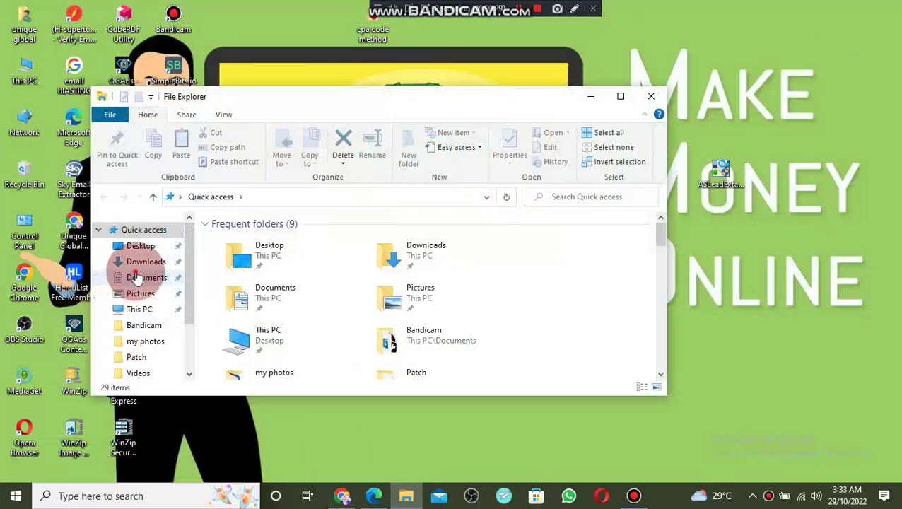
{"action": "left_click", "coordinate": [137, 277]}
{"action": "left_click", "coordinate": [134, 261]}
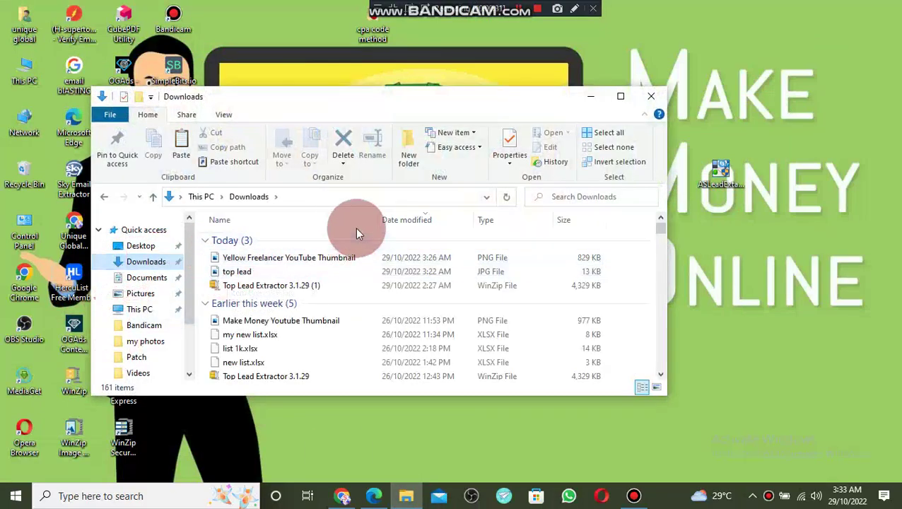
{"action": "left_click", "coordinate": [620, 96]}
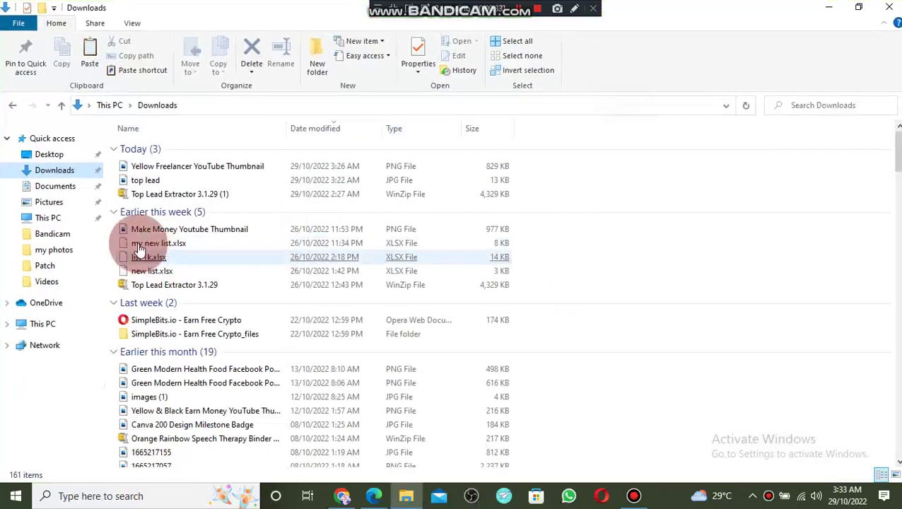
Start extracting the "Top Lead Extractor 3.1.29 (1)" archive with WinRAR to the Desktop, and dismiss the extraction options.
{"action": "left_click", "coordinate": [162, 195]}
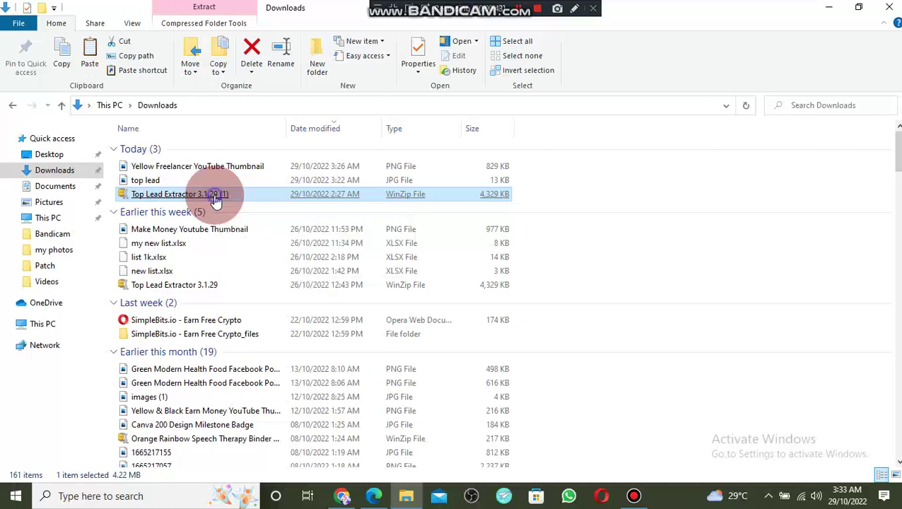
{"action": "right_click", "coordinate": [215, 200]}
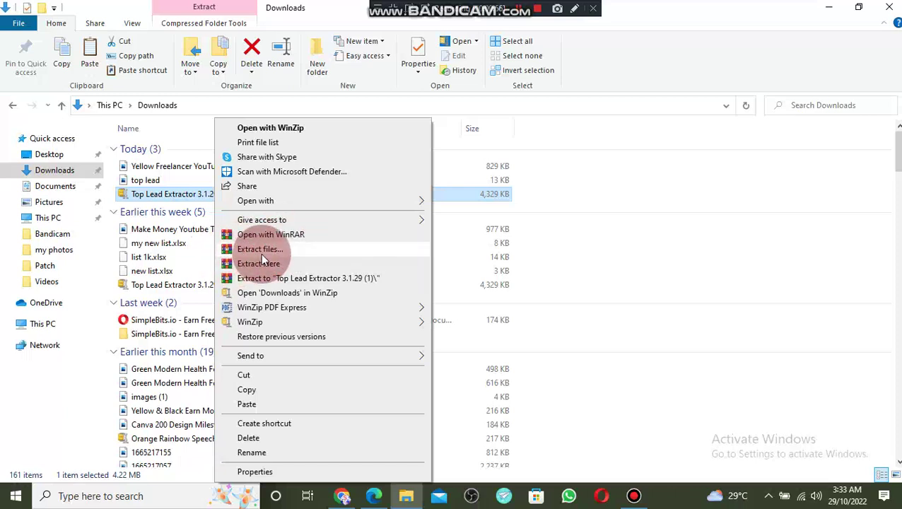
{"action": "left_click", "coordinate": [260, 263]}
{"action": "left_click", "coordinate": [258, 258]}
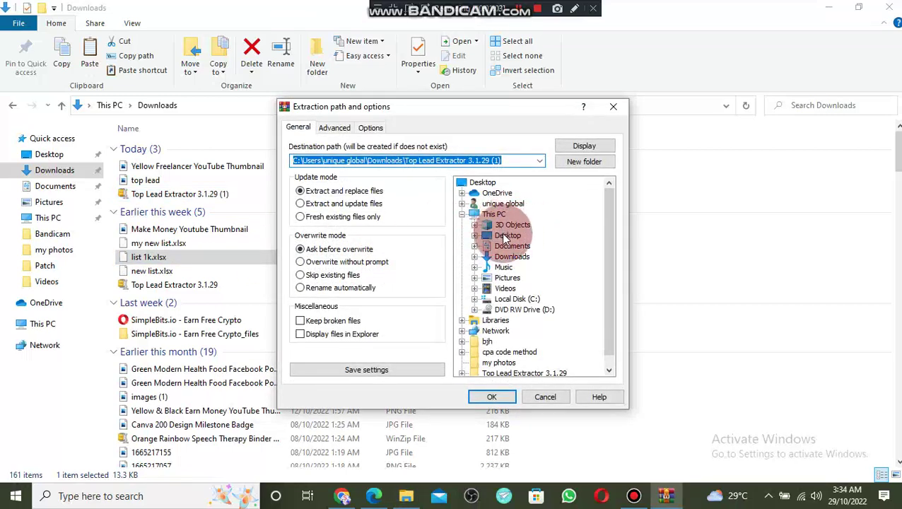
{"action": "left_click", "coordinate": [504, 236]}
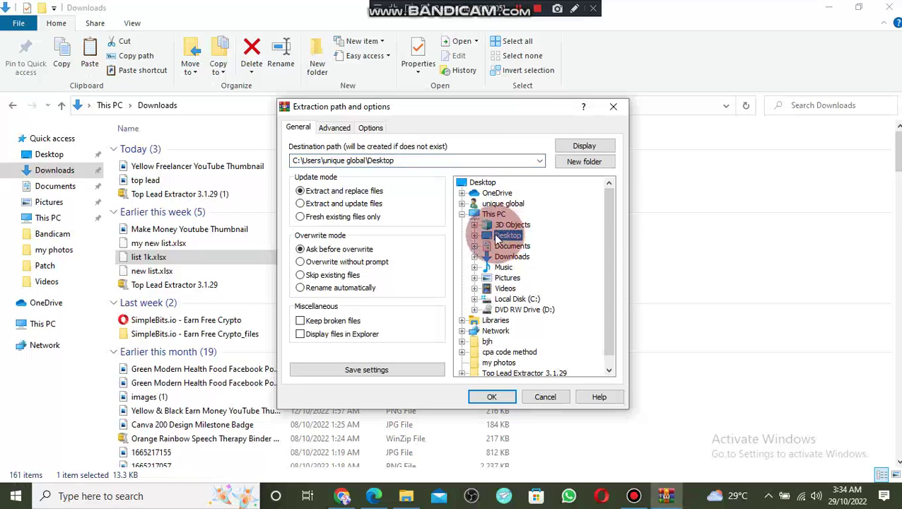
{"action": "left_click", "coordinate": [495, 398]}
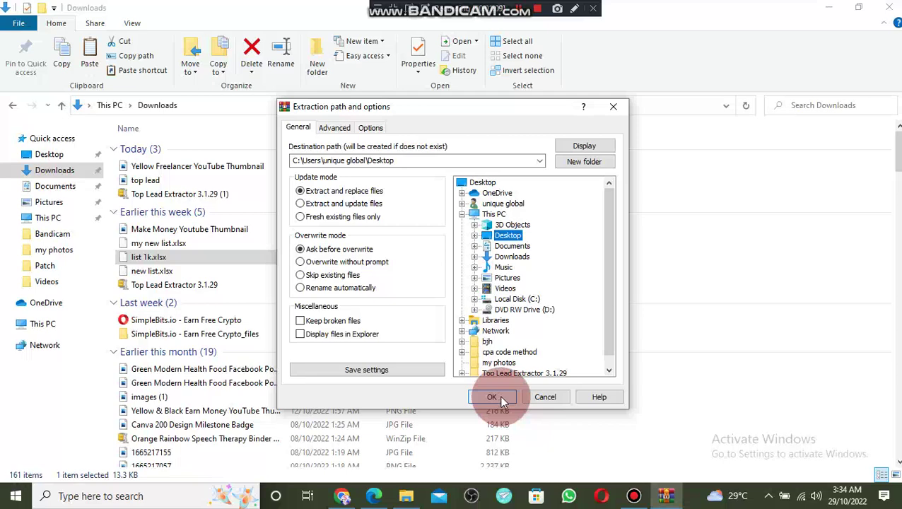
{"action": "left_click", "coordinate": [616, 109]}
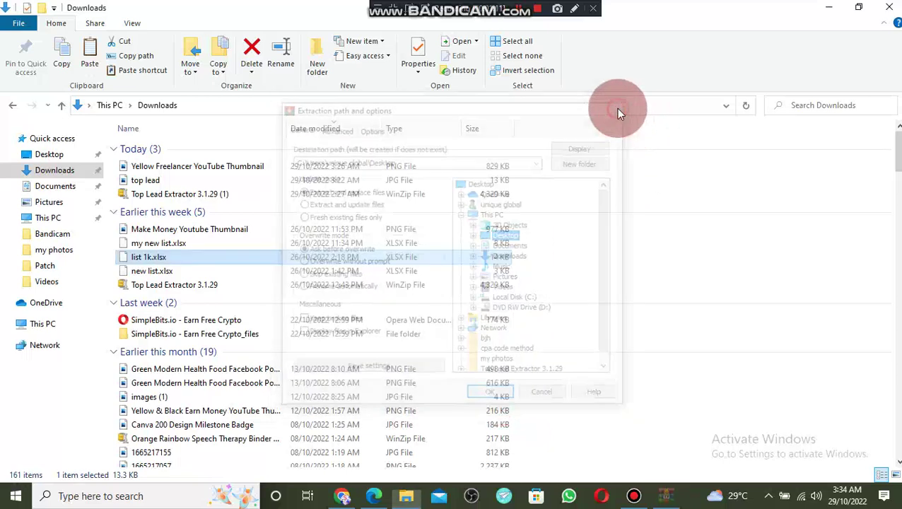
Reveal the desktop, move the Top Lead Extractor 3.1.29 folder directly below the bjh folder, and open it.
{"action": "left_click", "coordinate": [824, 7]}
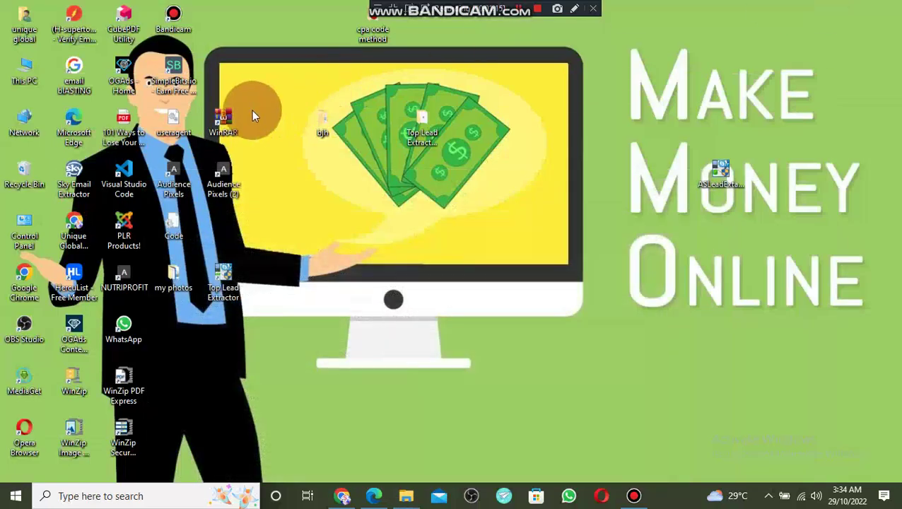
{"action": "left_click_drag", "start_coordinate": [463, 132], "coordinate": [339, 170]}
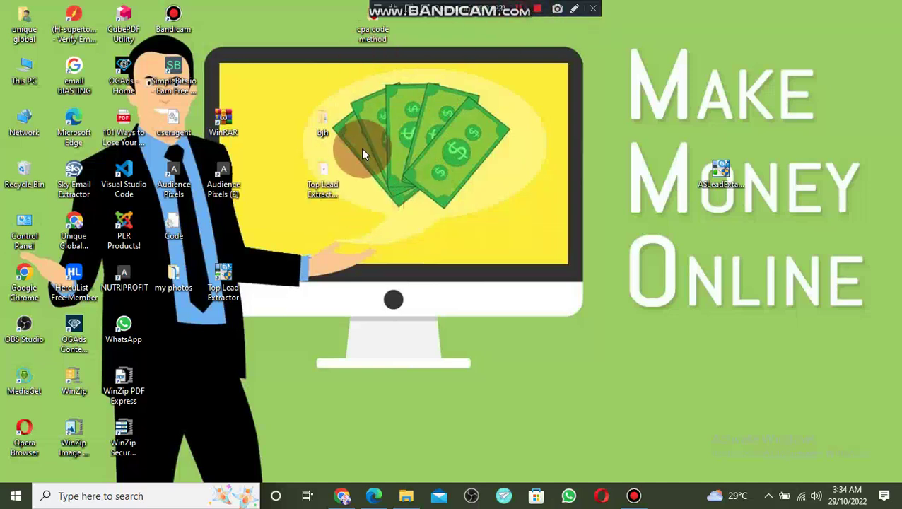
{"action": "double_click", "coordinate": [322, 174]}
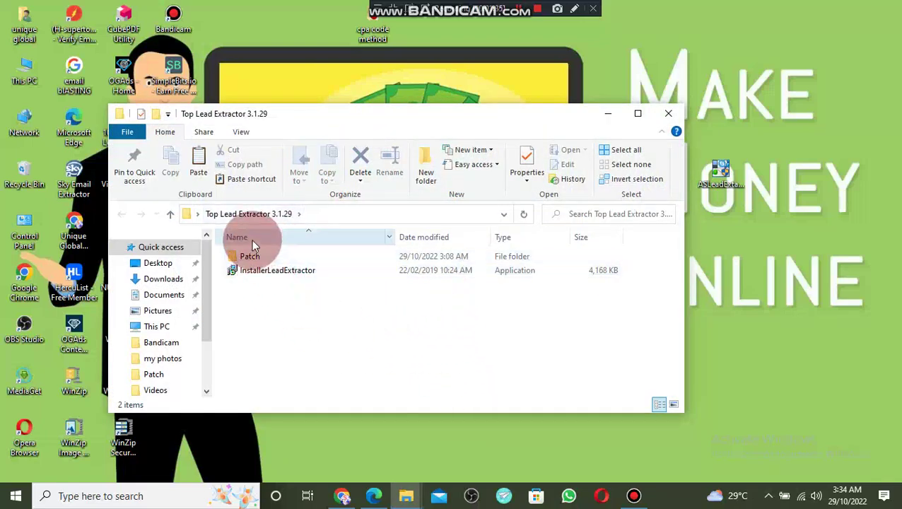
Launch the InstallerLeadExtractor application from the Top Lead Extractor 3.1.29 folder.
{"action": "left_click", "coordinate": [297, 275]}
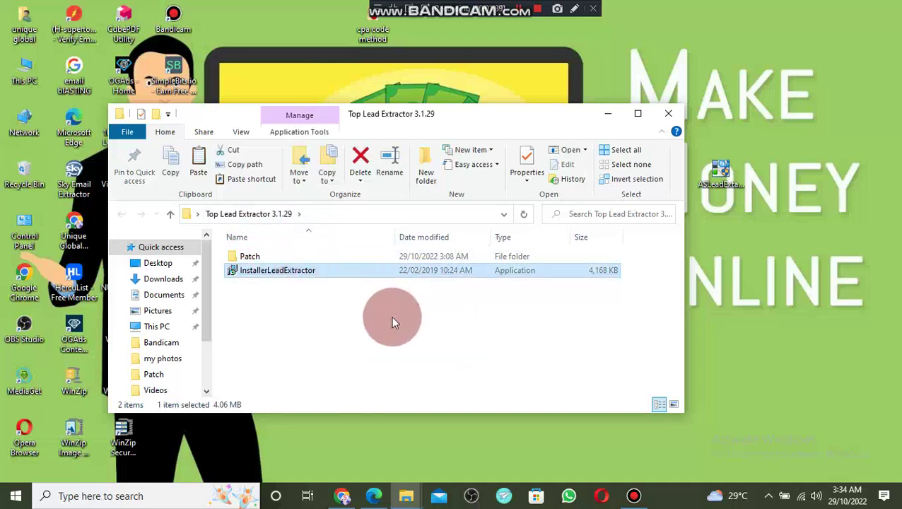
{"action": "left_click", "coordinate": [393, 320]}
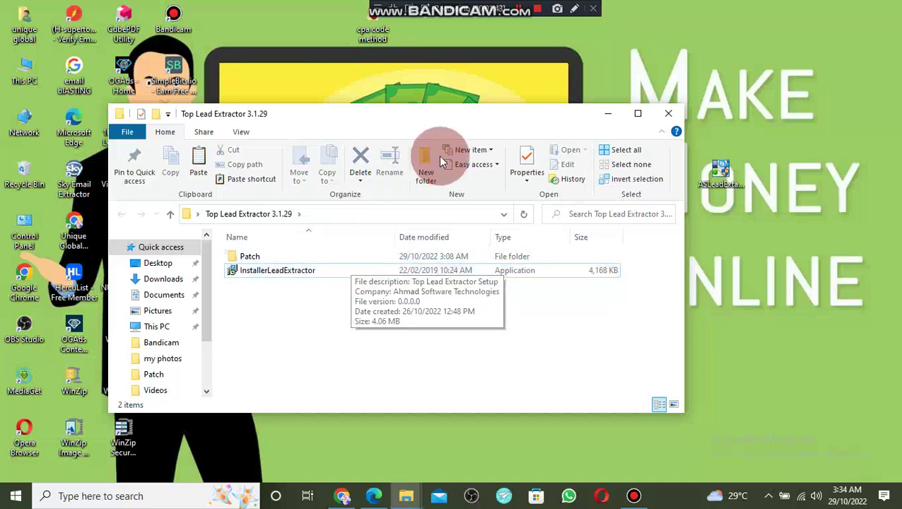
{"action": "left_click", "coordinate": [296, 273]}
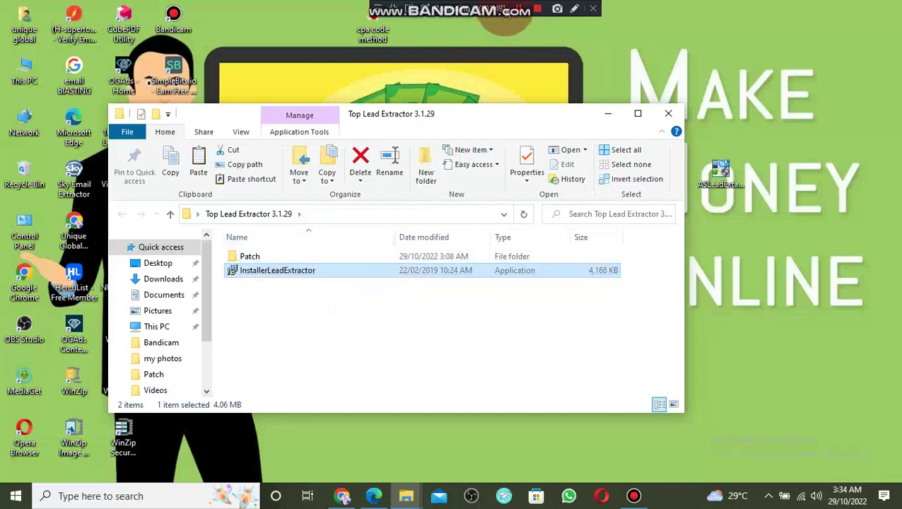
{"action": "double_click", "coordinate": [293, 278]}
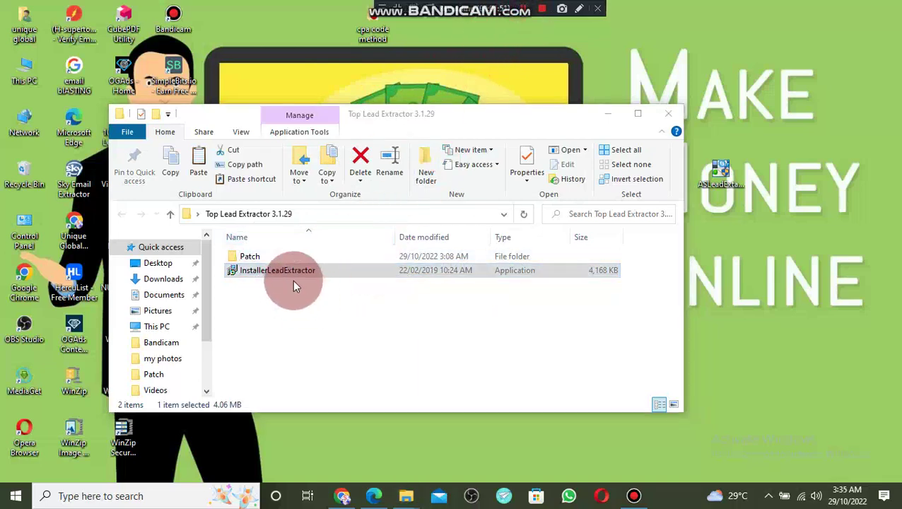
{"action": "left_click_drag", "start_coordinate": [278, 294], "coordinate": [259, 266]}
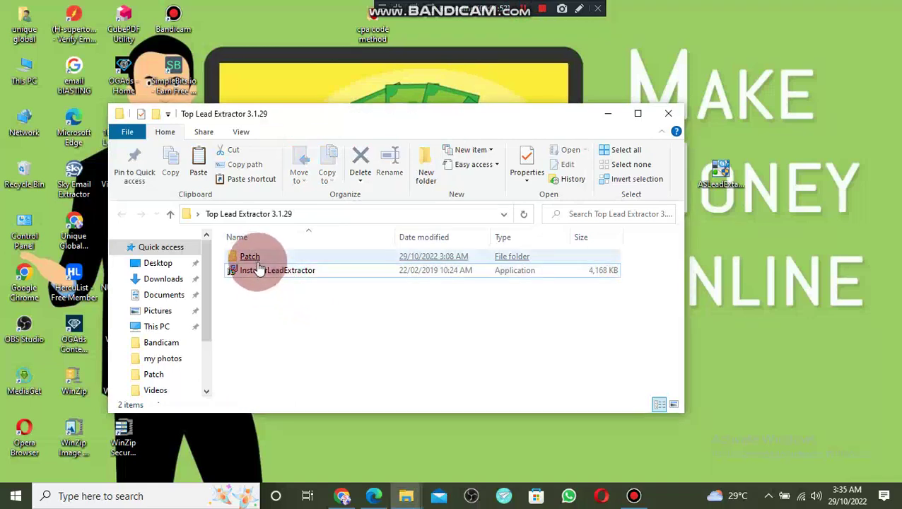
{"action": "left_click", "coordinate": [262, 274]}
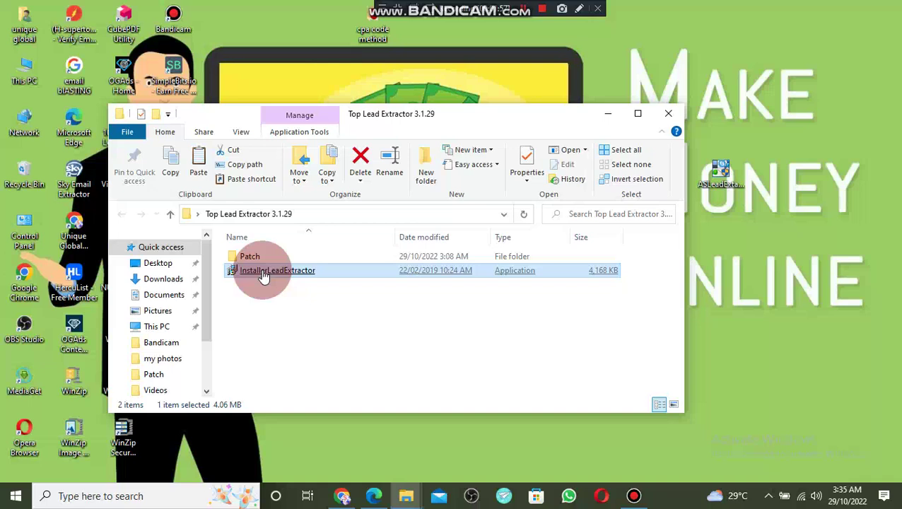
{"action": "double_click", "coordinate": [263, 274]}
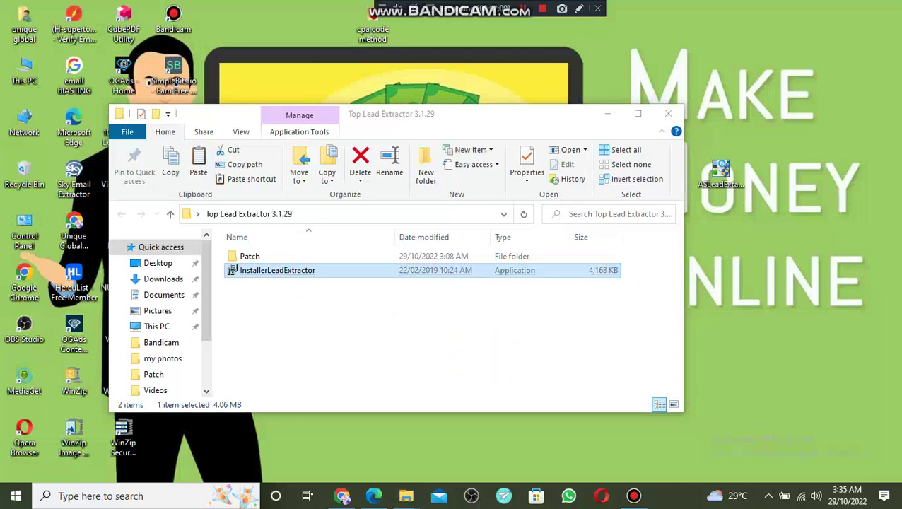
Accept the license agreement and advance the Top Lead Extractor setup with default locations to the additional tasks page.
{"action": "left_click", "coordinate": [362, 316]}
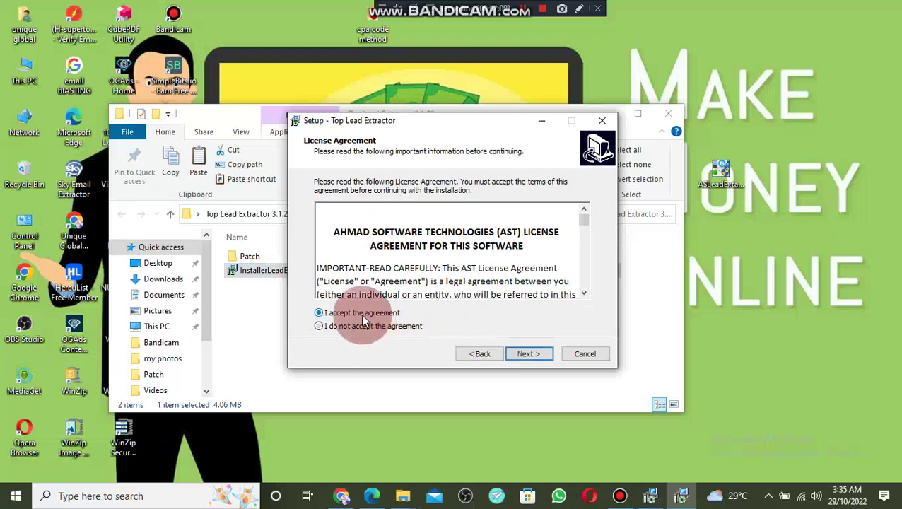
{"action": "left_click", "coordinate": [516, 352]}
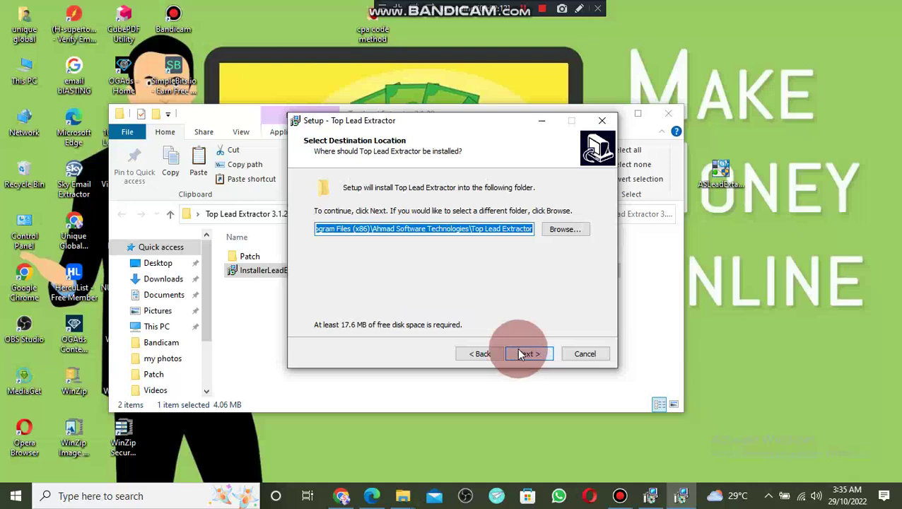
{"action": "left_click", "coordinate": [519, 351]}
{"action": "left_click", "coordinate": [519, 353]}
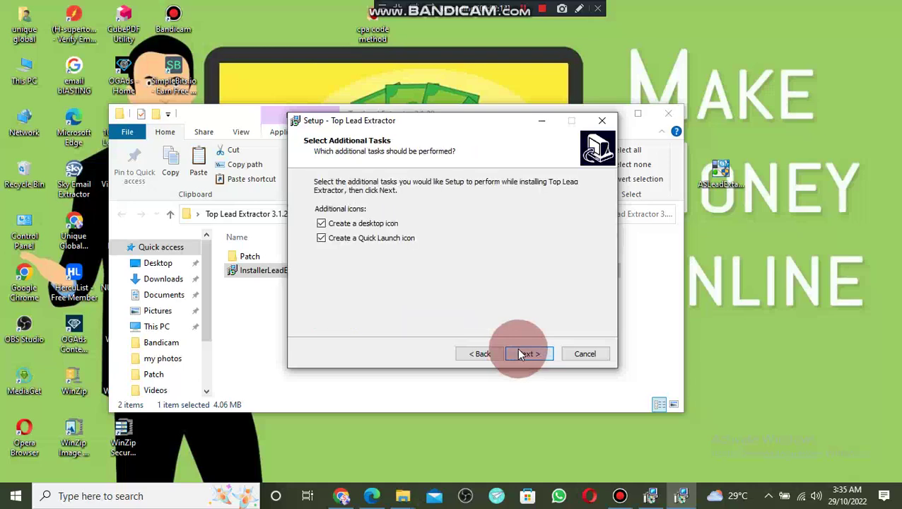
Exit both open Top Lead Extractor setup wizards without installing the program.
{"action": "left_click", "coordinate": [603, 122]}
{"action": "left_click", "coordinate": [500, 309]}
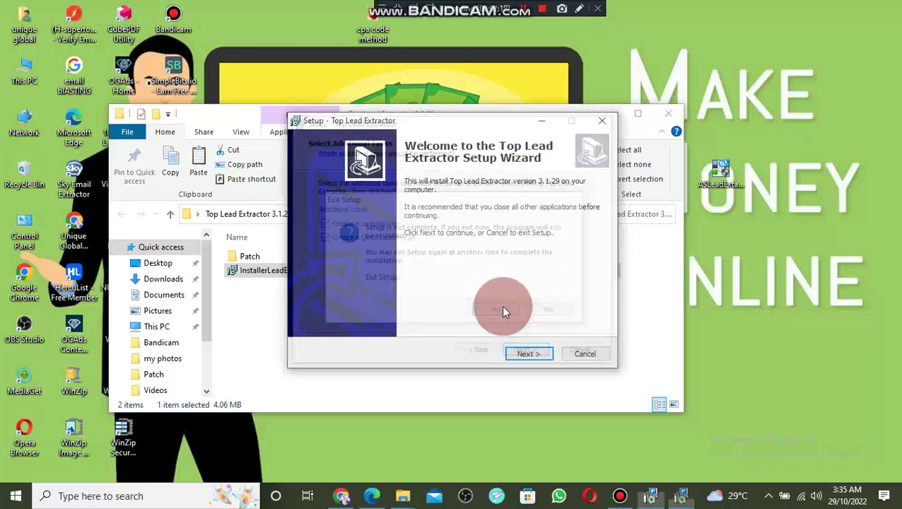
{"action": "left_click", "coordinate": [602, 120]}
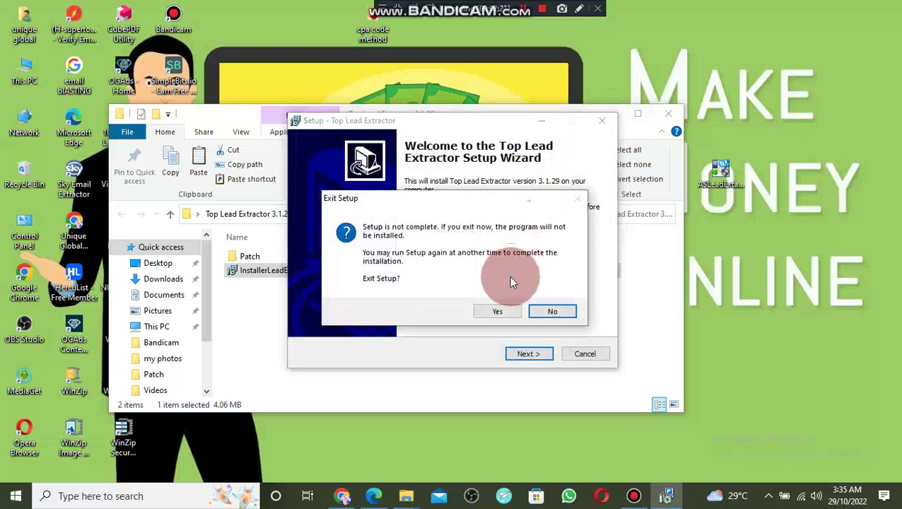
{"action": "left_click", "coordinate": [508, 313]}
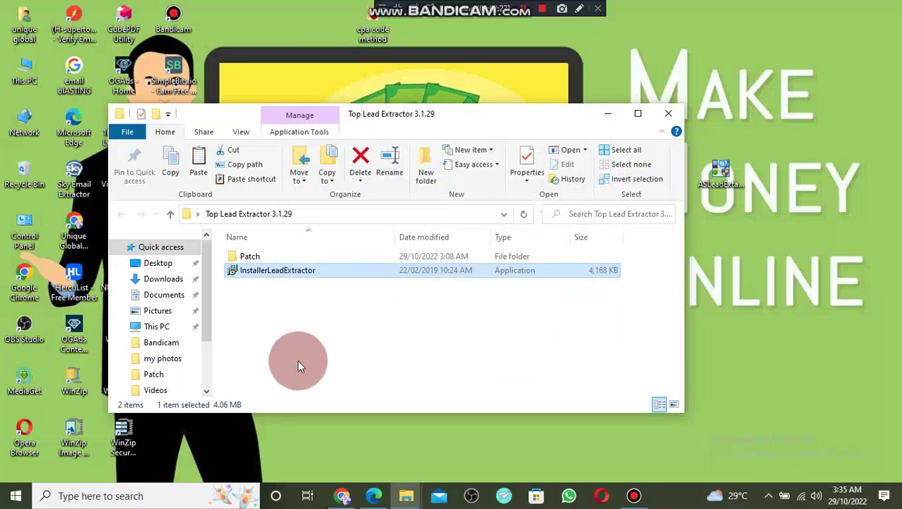
{"action": "left_click", "coordinate": [608, 113]}
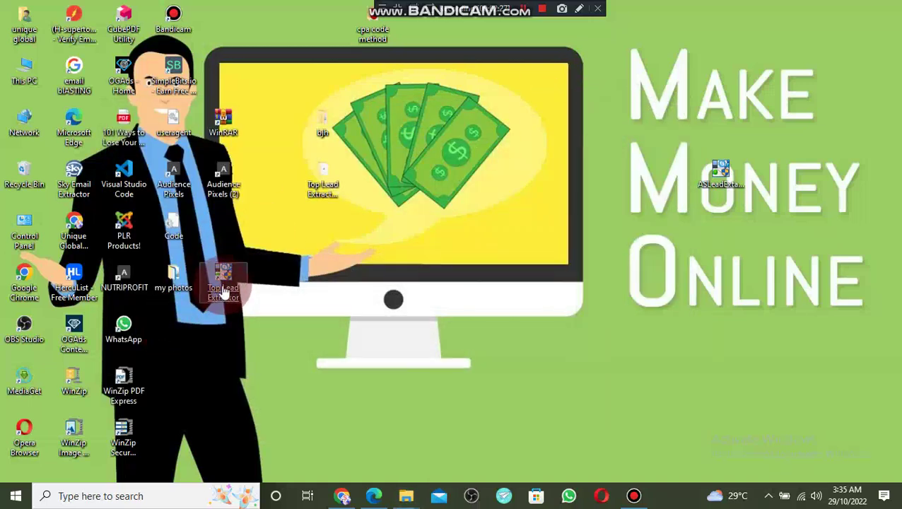
{"action": "left_click_drag", "start_coordinate": [231, 296], "coordinate": [222, 274]}
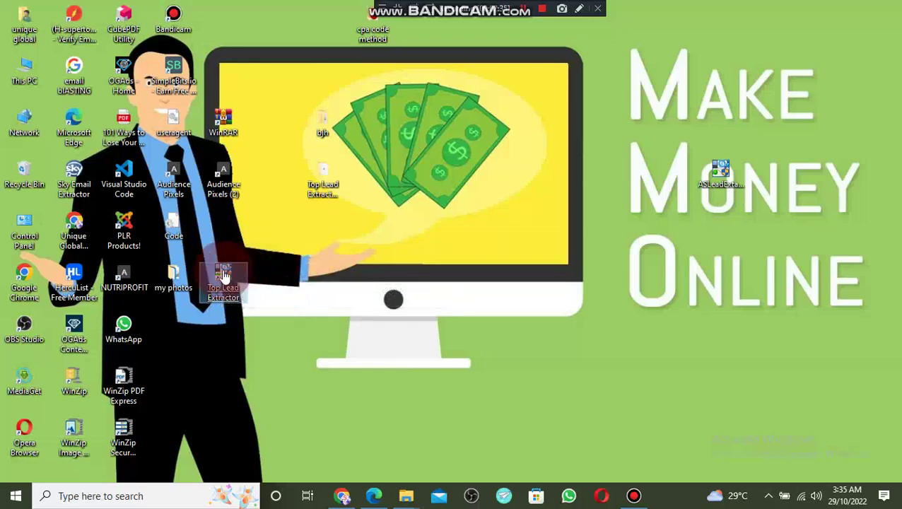
{"action": "left_click", "coordinate": [243, 329]}
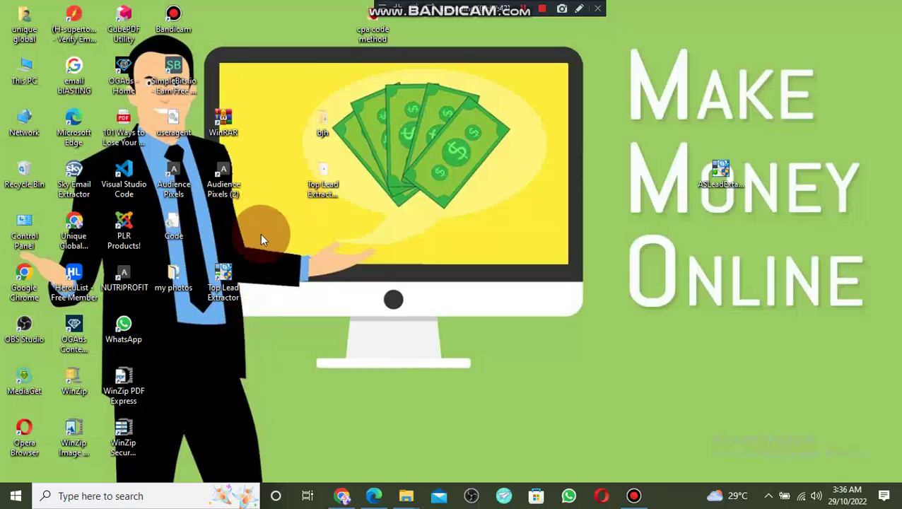
{"action": "left_click", "coordinate": [326, 197]}
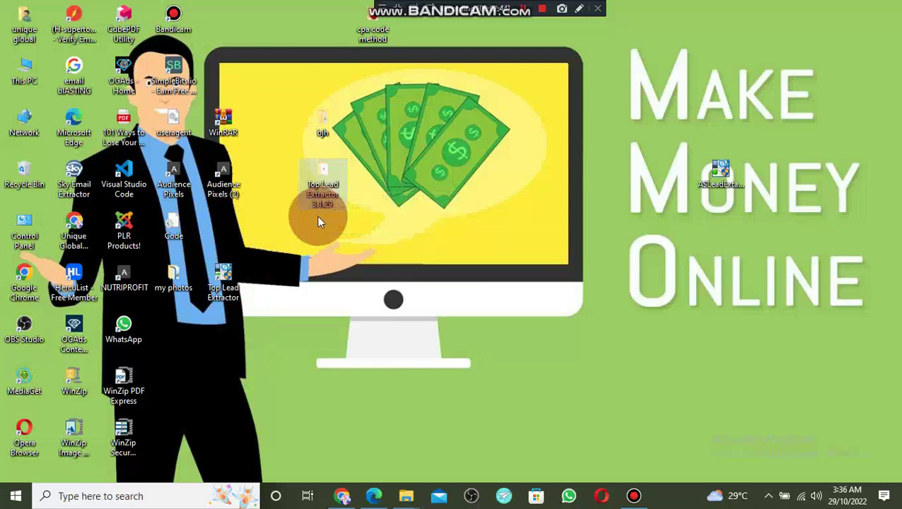
{"action": "left_click", "coordinate": [258, 272]}
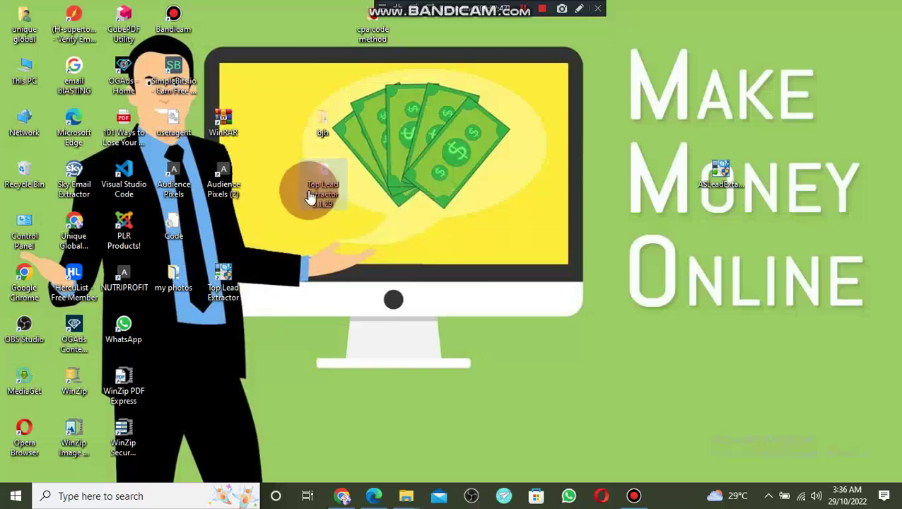
Open the Patch folder inside the Top Lead Extractor 3.1.29 folder and move the ASLeadExtactor application from the desktop into it.
{"action": "double_click", "coordinate": [315, 186]}
{"action": "left_click", "coordinate": [288, 256]}
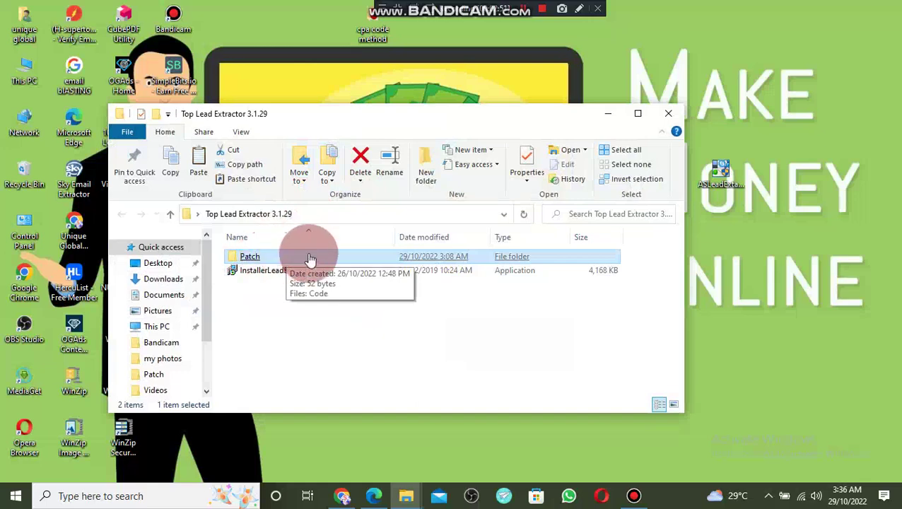
{"action": "double_click", "coordinate": [308, 258]}
{"action": "left_click", "coordinate": [309, 258]}
{"action": "double_click", "coordinate": [309, 258]}
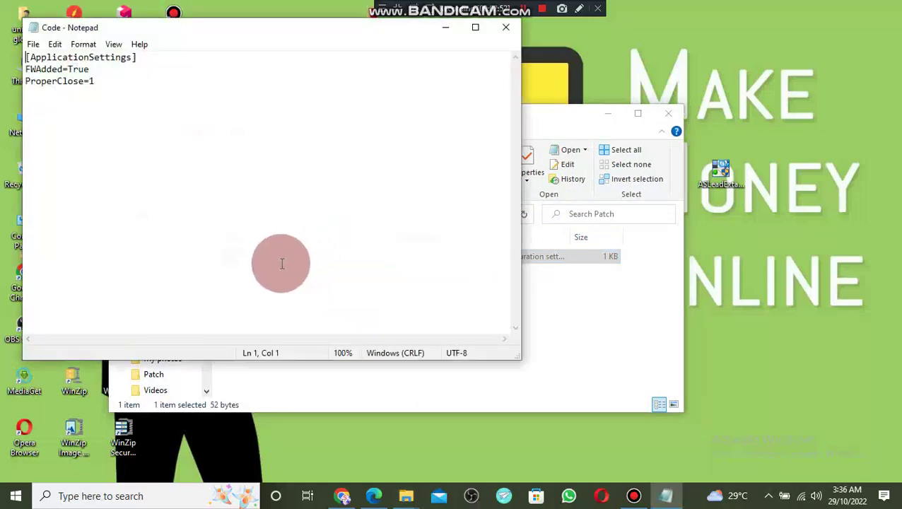
{"action": "left_click", "coordinate": [514, 26]}
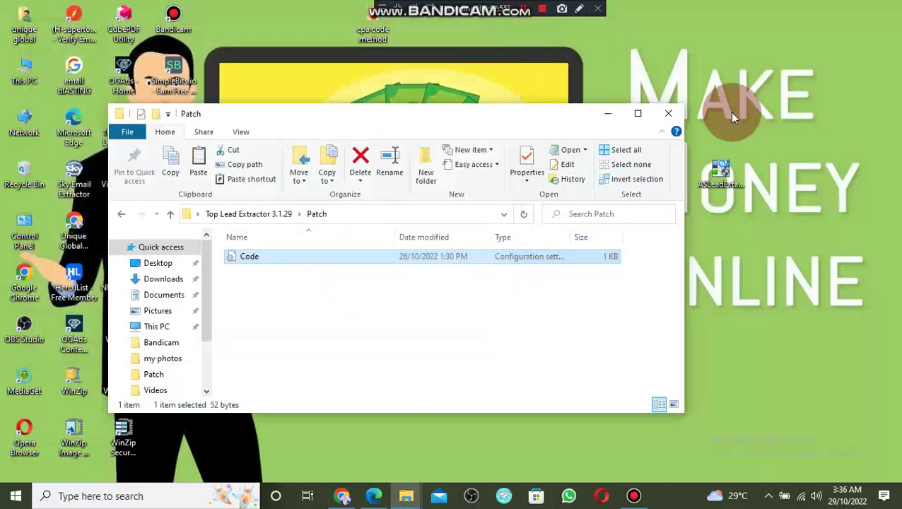
{"action": "left_click_drag", "start_coordinate": [723, 147], "coordinate": [295, 282]}
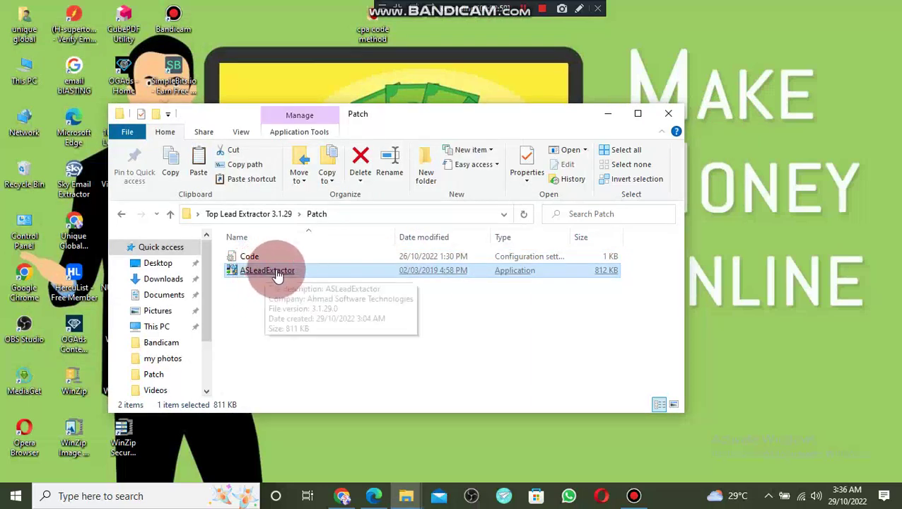
{"action": "left_click_drag", "start_coordinate": [255, 257], "coordinate": [259, 302]}
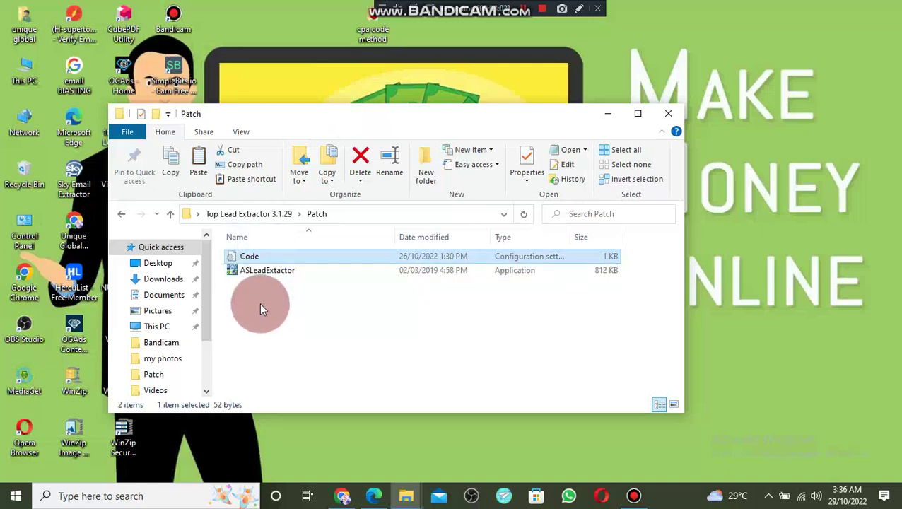
{"action": "left_click_drag", "start_coordinate": [271, 272], "coordinate": [272, 327]}
{"action": "left_click", "coordinate": [311, 307]}
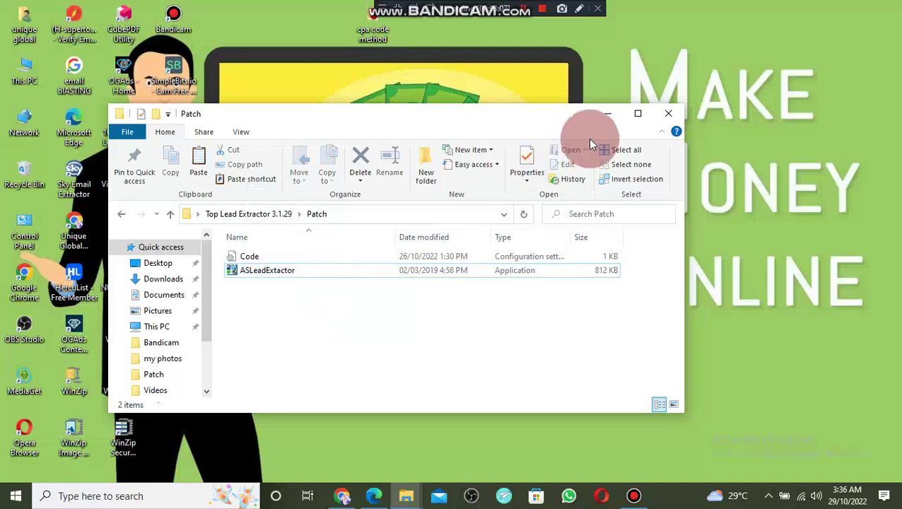
{"action": "left_click", "coordinate": [264, 281]}
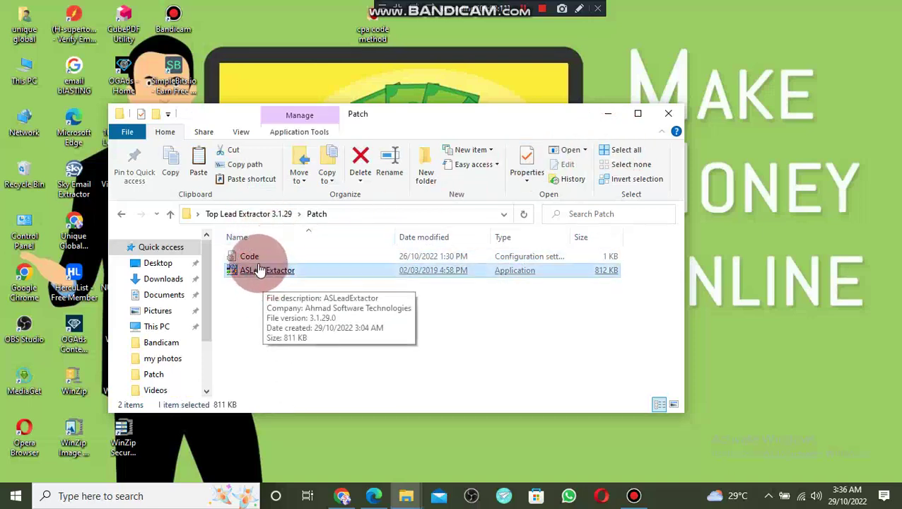
{"action": "left_click", "coordinate": [258, 257]}
{"action": "left_click", "coordinate": [670, 115]}
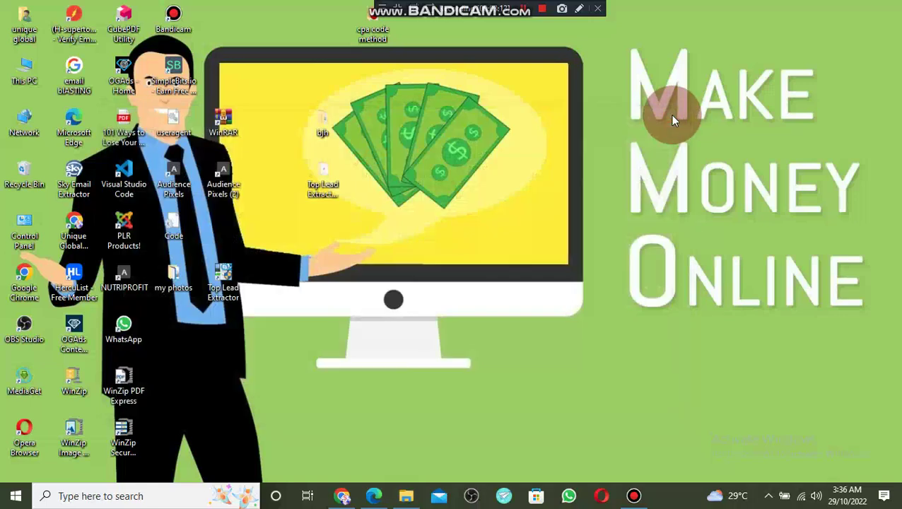
Reopen the Patch folder inside Top Lead Extractor 3.1.29, move the ASLeadExtactor application onto the desktop and close the folder.
{"action": "left_click", "coordinate": [327, 182]}
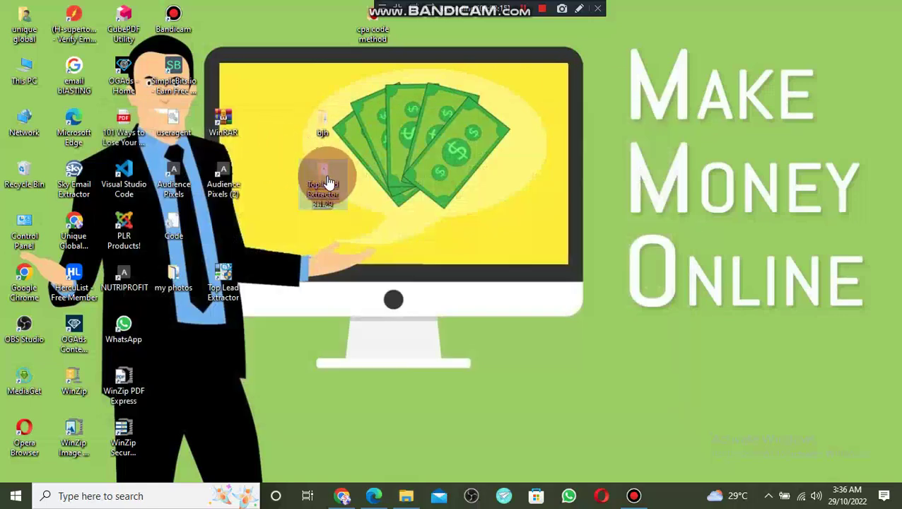
{"action": "double_click", "coordinate": [327, 183]}
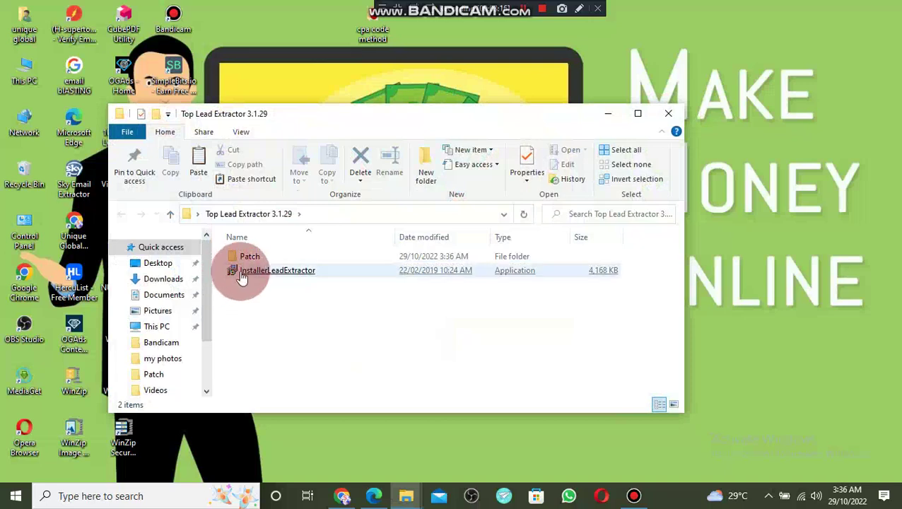
{"action": "left_click", "coordinate": [258, 259]}
{"action": "double_click", "coordinate": [258, 260]}
{"action": "left_click", "coordinate": [258, 258]}
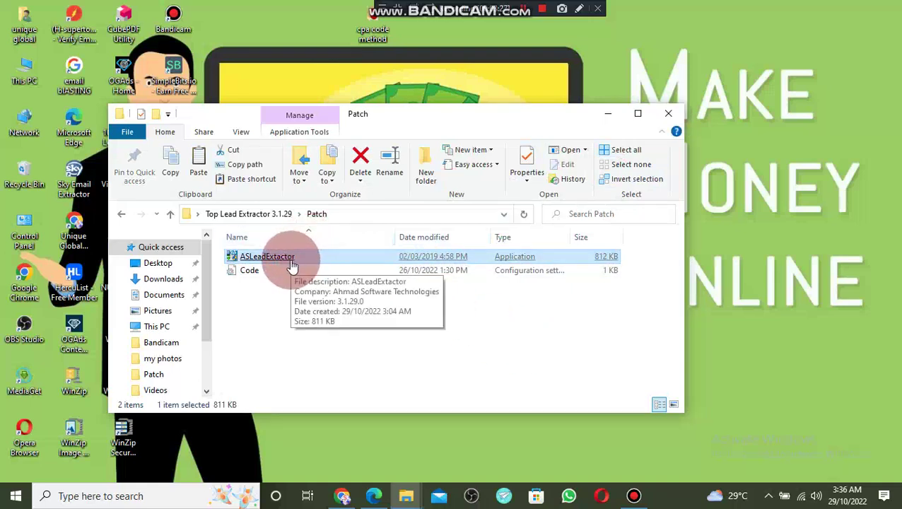
{"action": "left_click_drag", "start_coordinate": [292, 267], "coordinate": [749, 238]}
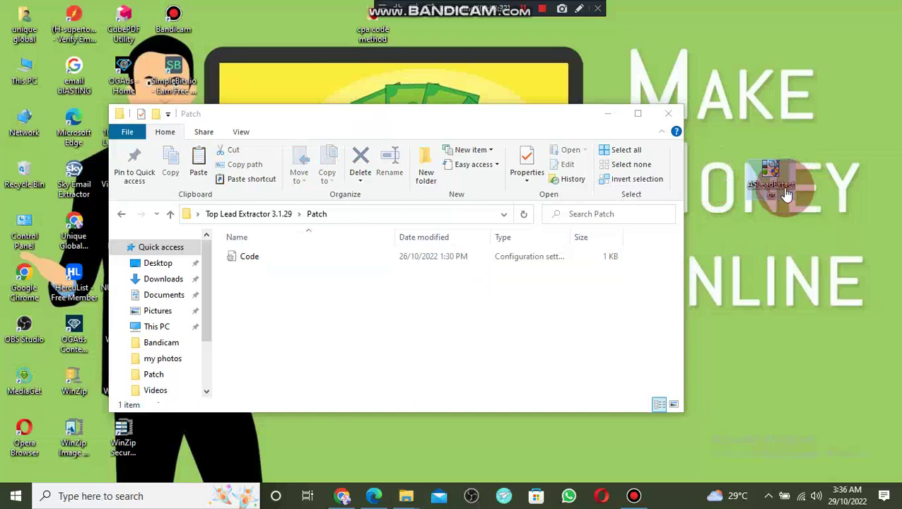
{"action": "left_click", "coordinate": [668, 114]}
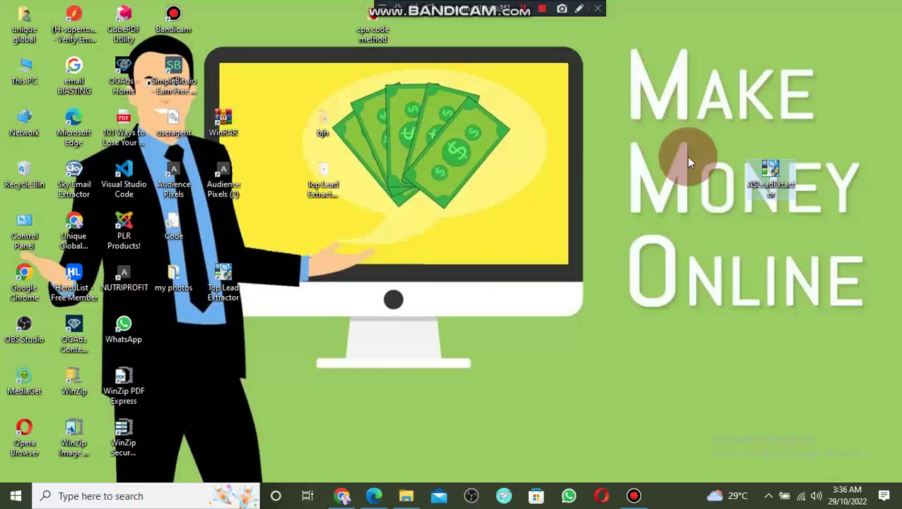
Copy the ASLeadExtactor application from the desktop and open the file location of the Top Lead Extractor shortcut in a maximized window.
{"action": "right_click", "coordinate": [774, 181]}
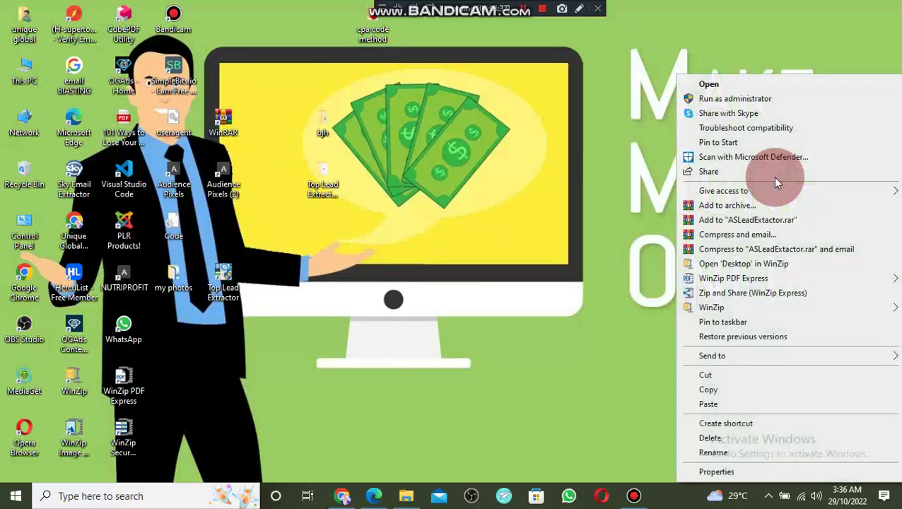
{"action": "left_click", "coordinate": [729, 391]}
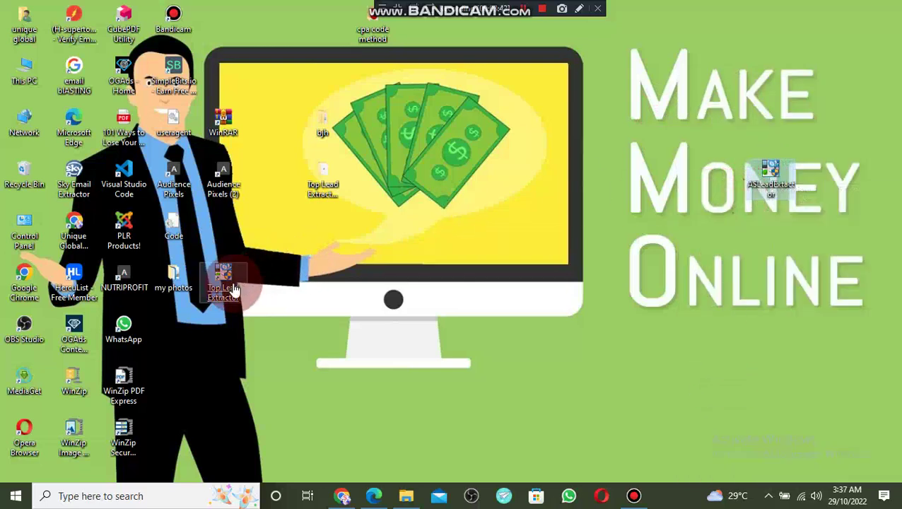
{"action": "left_click_drag", "start_coordinate": [223, 290], "coordinate": [225, 275]}
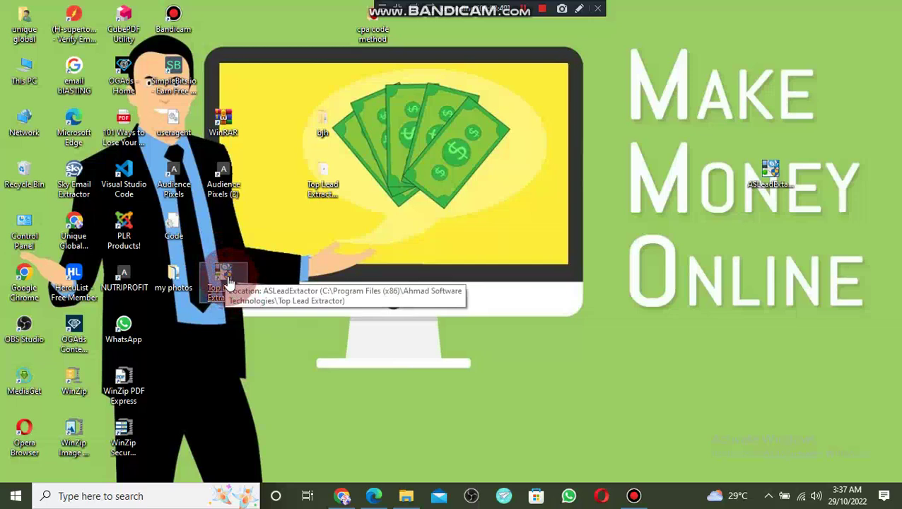
{"action": "right_click", "coordinate": [227, 283]}
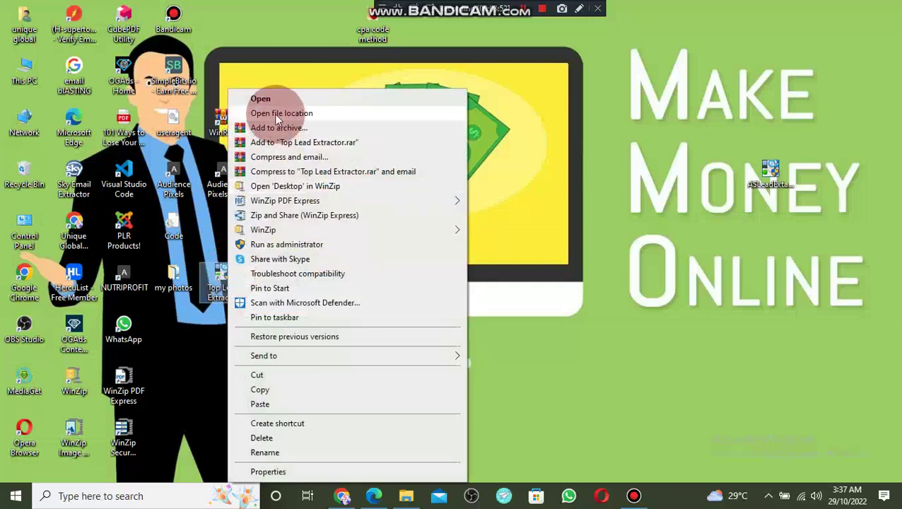
{"action": "left_click", "coordinate": [318, 115]}
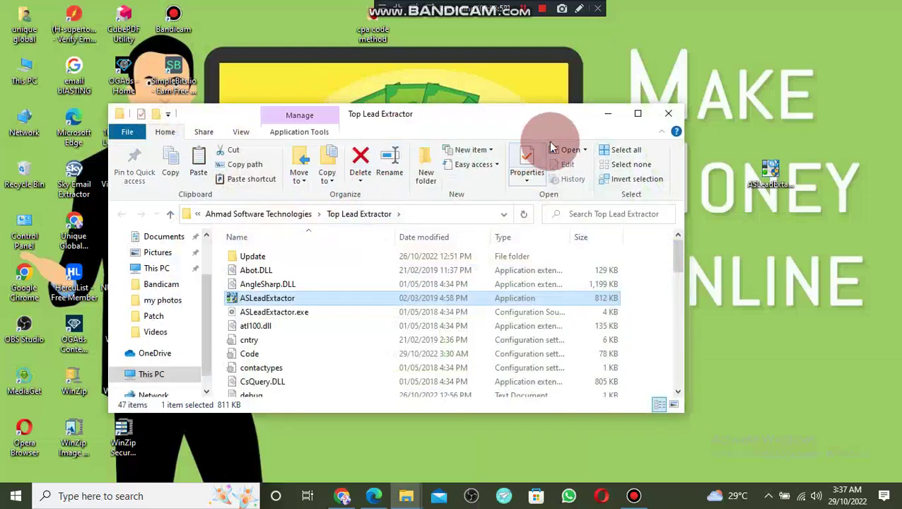
{"action": "left_click", "coordinate": [639, 113]}
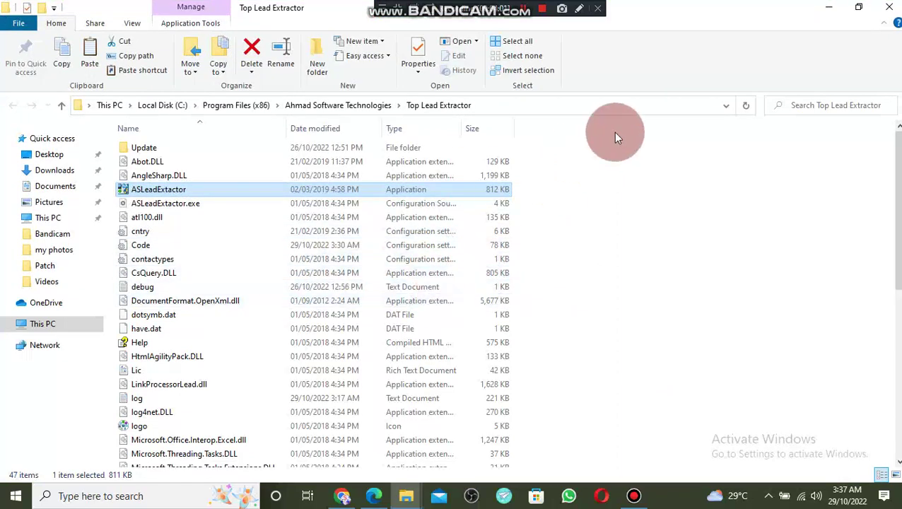
Paste ASLeadExtactor into the Top Lead Extractor program folder, replacing the existing file with administrator permission, and close the folder.
{"action": "right_click", "coordinate": [724, 174]}
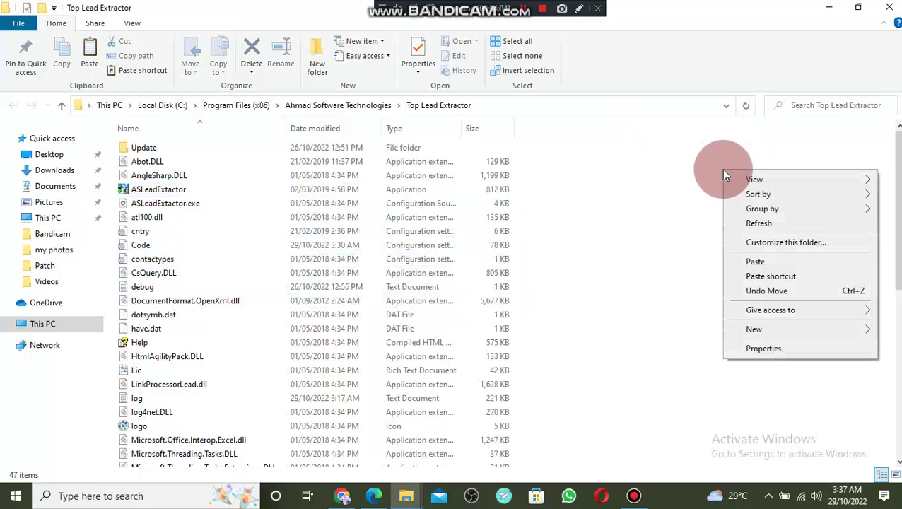
{"action": "left_click", "coordinate": [681, 199]}
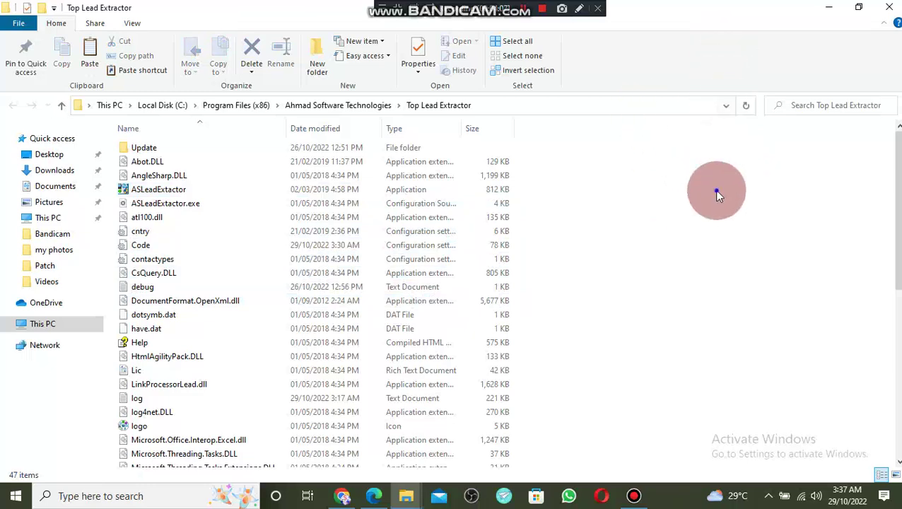
{"action": "right_click", "coordinate": [716, 195]}
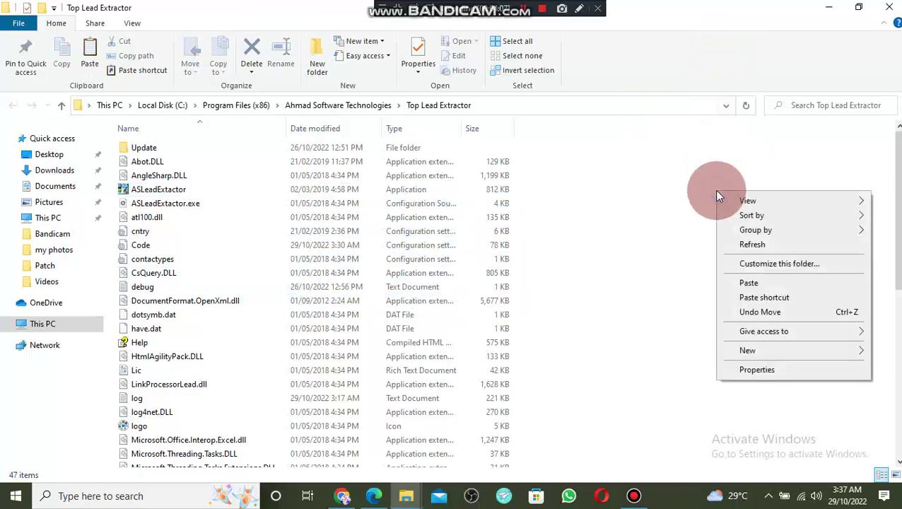
{"action": "left_click", "coordinate": [752, 286]}
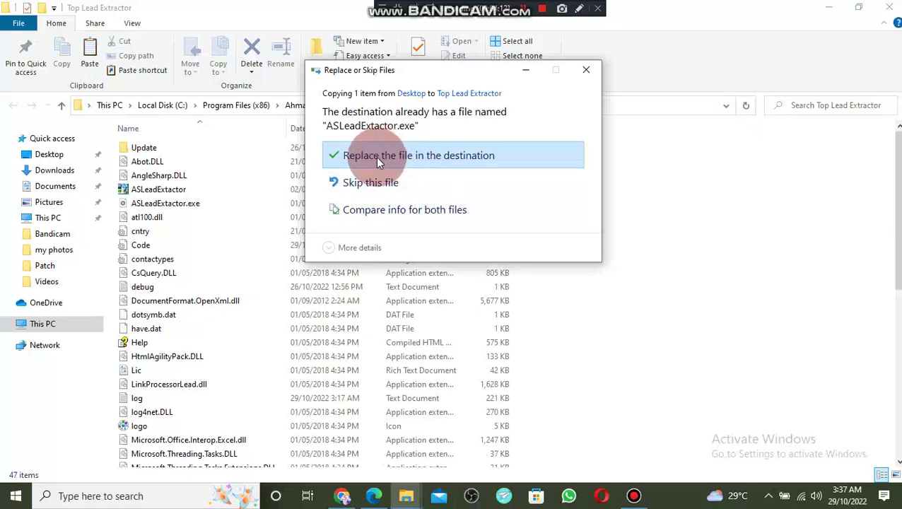
{"action": "left_click", "coordinate": [416, 158]}
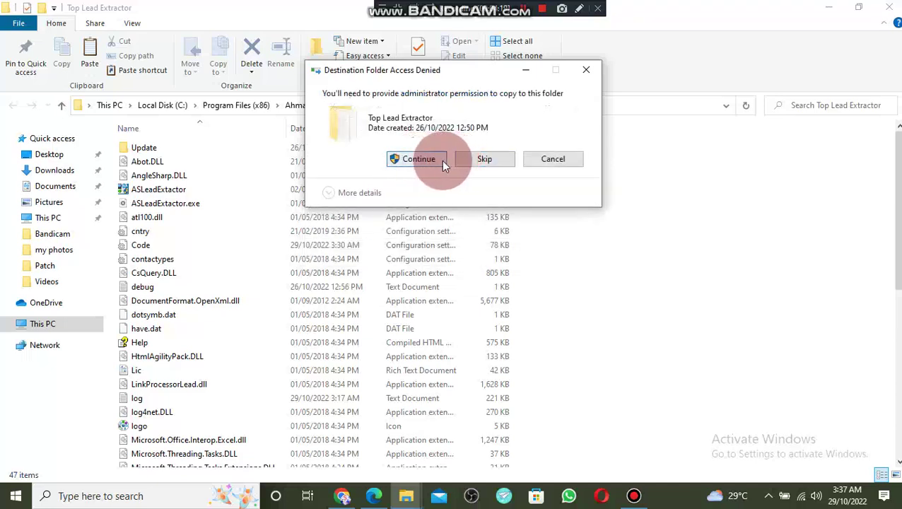
{"action": "left_click", "coordinate": [433, 162]}
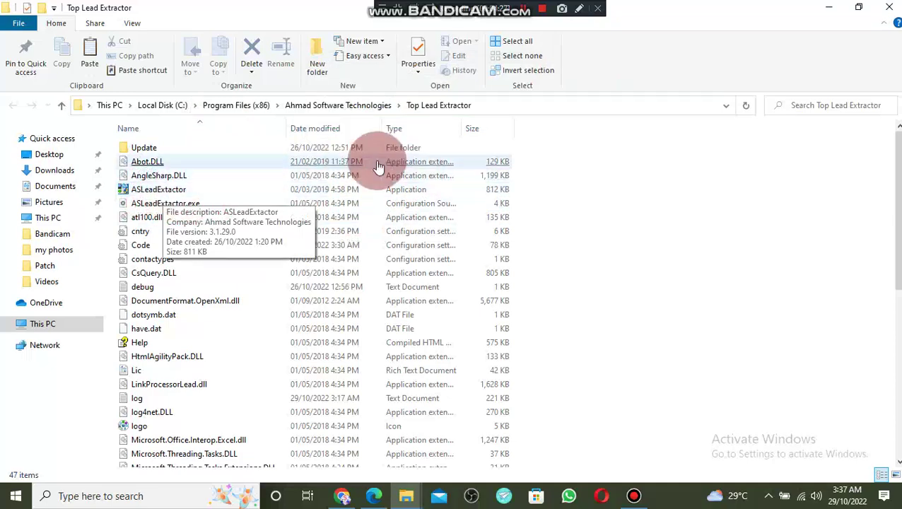
{"action": "left_click", "coordinate": [892, 8]}
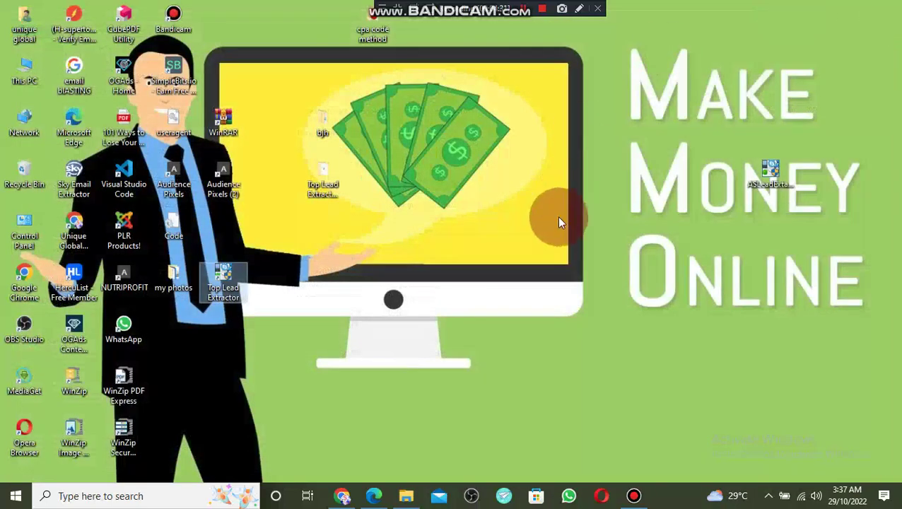
Launch Top Lead Extractor from its desktop shortcut and decline recovering the last search results.
{"action": "left_click", "coordinate": [220, 295]}
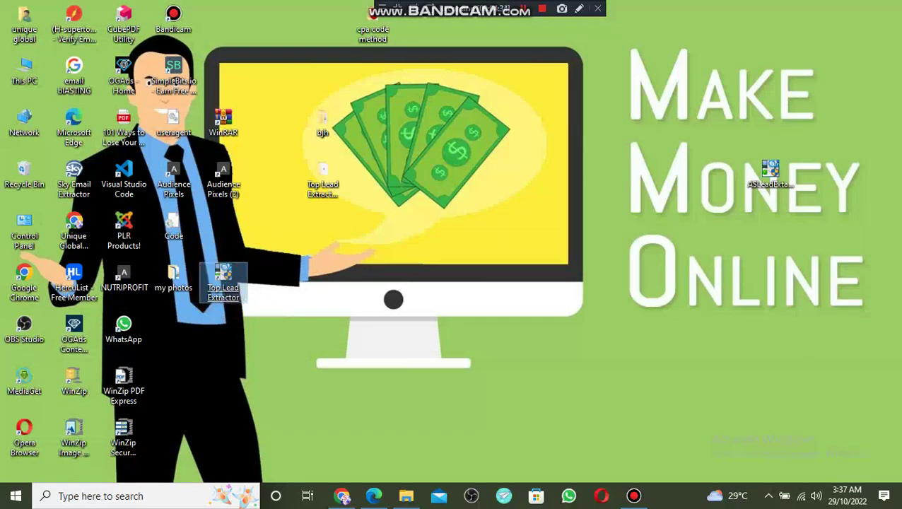
{"action": "left_click", "coordinate": [354, 339]}
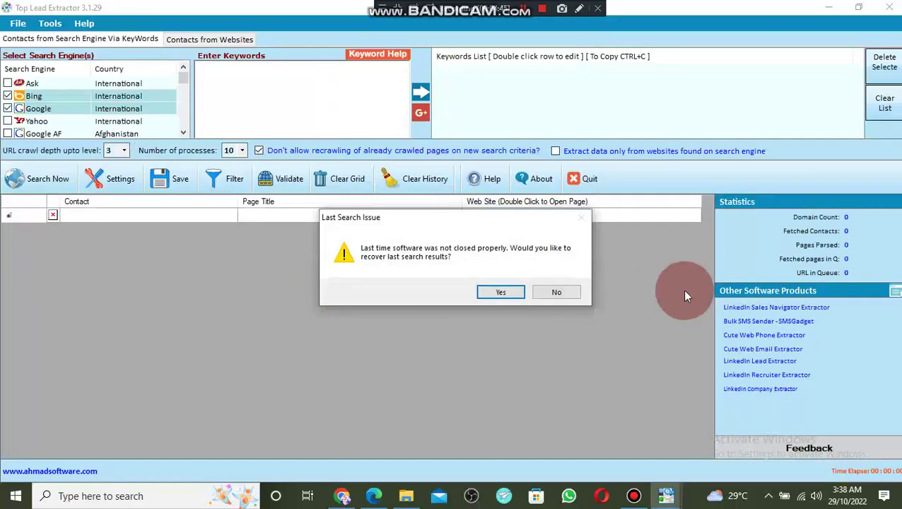
{"action": "left_click", "coordinate": [569, 294]}
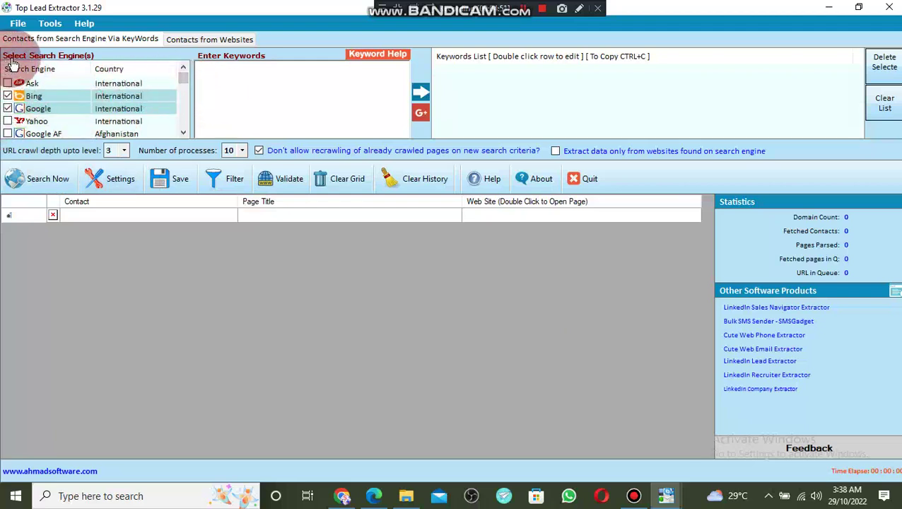
Deselect the international Bing and Google search engines and select Google US for the USA instead.
{"action": "left_click_drag", "start_coordinate": [179, 83], "coordinate": [171, 33]}
{"action": "left_click", "coordinate": [56, 96]}
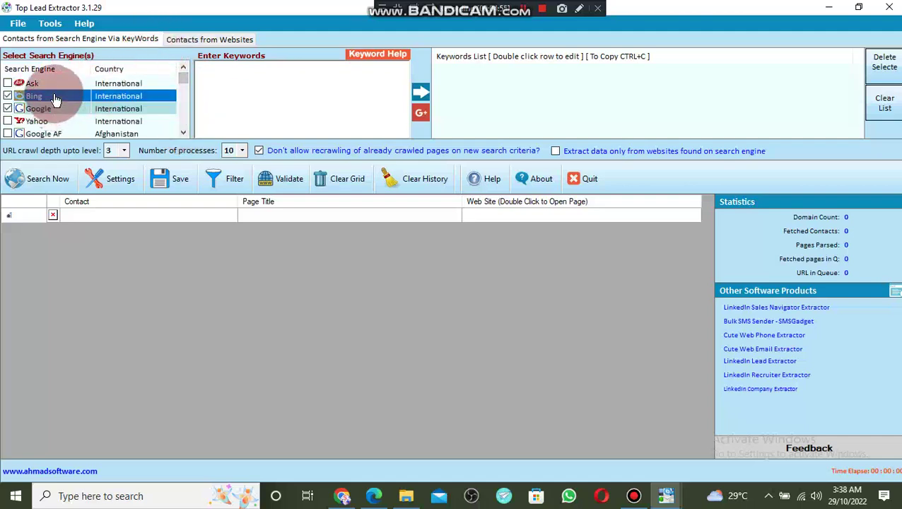
{"action": "left_click", "coordinate": [58, 108]}
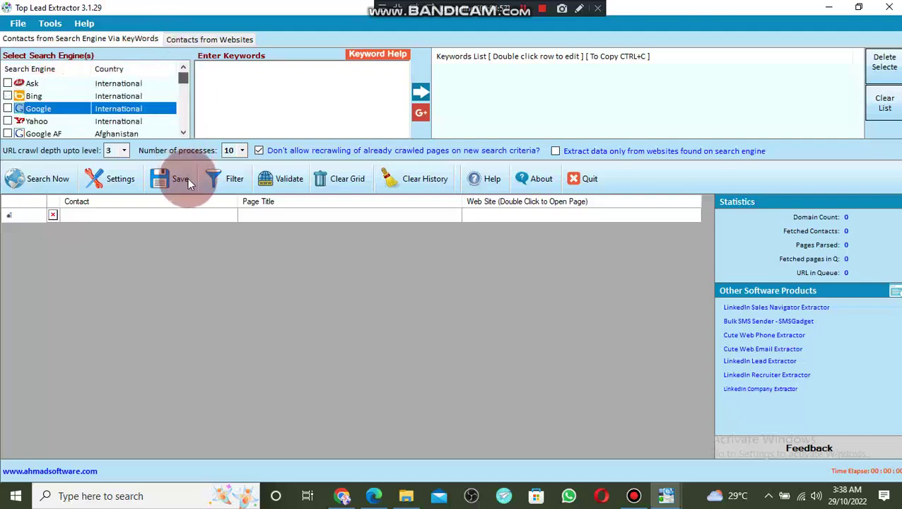
{"action": "scroll", "coordinate": [188, 159], "scroll_direction": "down", "scroll_amount": 15}
{"action": "scroll", "coordinate": [188, 168], "scroll_direction": "up", "scroll_amount": 15}
{"action": "scroll", "coordinate": [188, 140], "scroll_direction": "down", "scroll_amount": 15}
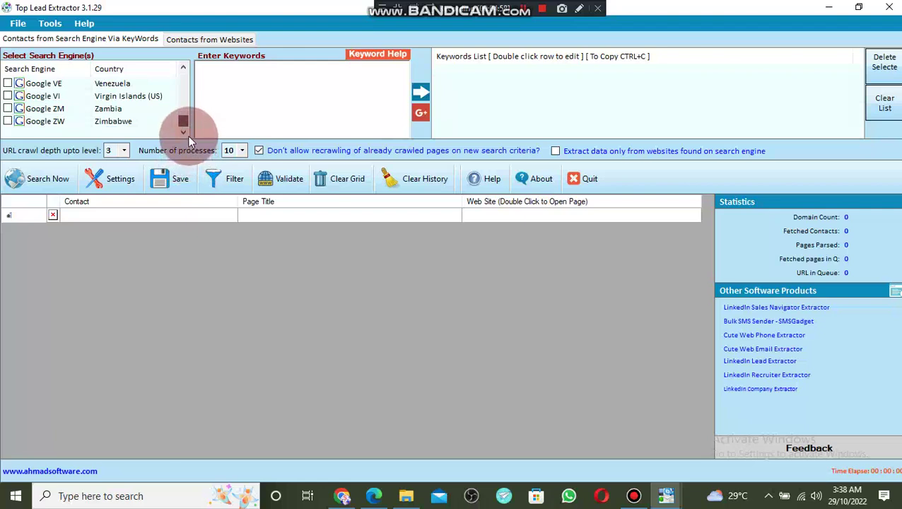
{"action": "scroll", "coordinate": [186, 119], "scroll_direction": "up", "scroll_amount": 3}
{"action": "scroll", "coordinate": [186, 119], "scroll_direction": "down", "scroll_amount": 8}
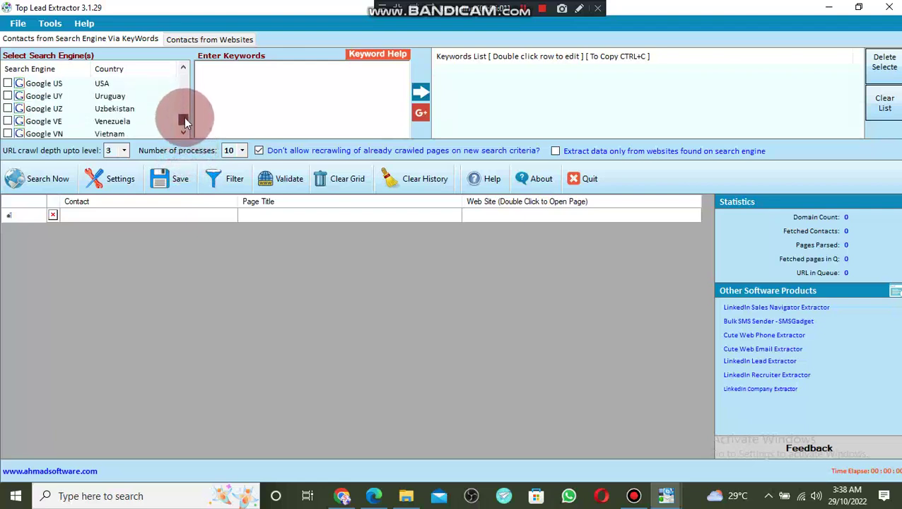
{"action": "scroll", "coordinate": [185, 119], "scroll_direction": "up", "scroll_amount": 3}
{"action": "scroll", "coordinate": [185, 119], "scroll_direction": "down", "scroll_amount": 1}
{"action": "scroll", "coordinate": [186, 116], "scroll_direction": "down", "scroll_amount": 3}
{"action": "left_click", "coordinate": [54, 83]}
Enter the keyword "list+ceo+usa" and add it to the keywords list.
{"action": "left_click", "coordinate": [238, 74]}
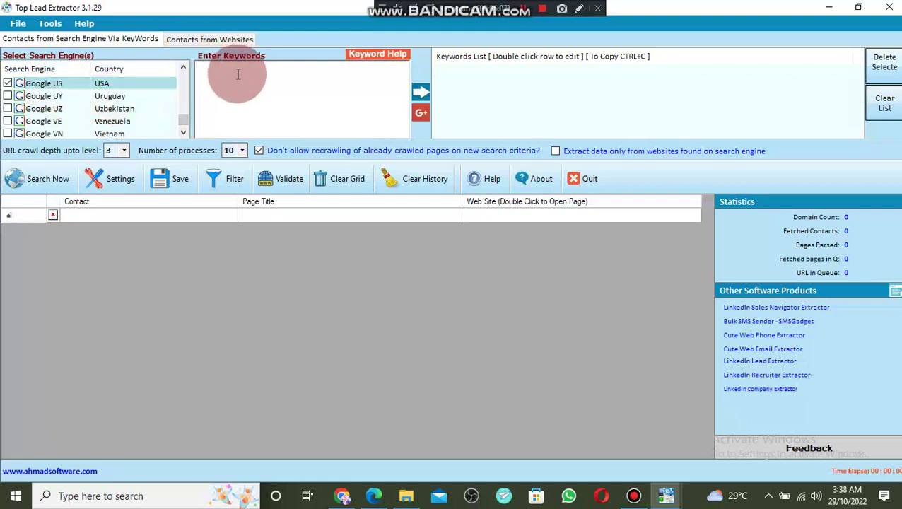
{"action": "type", "text": "list+ceo+"}
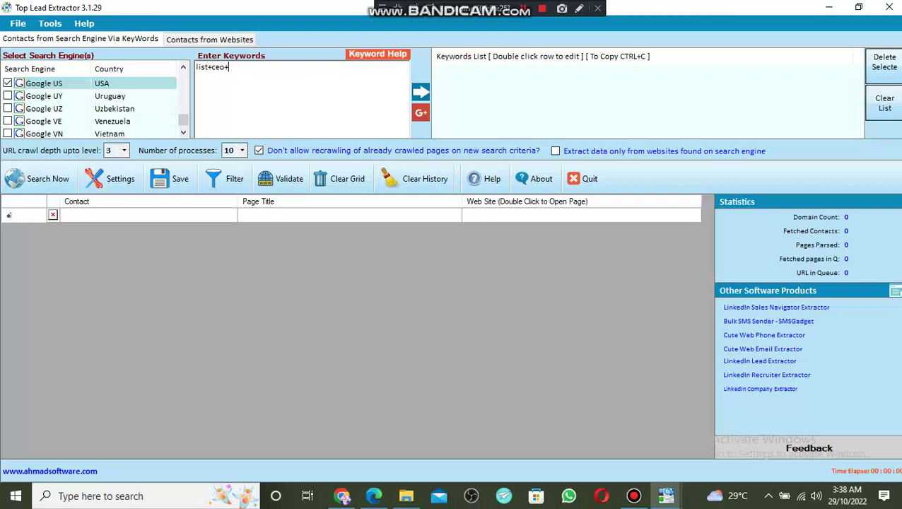
{"action": "type", "text": "usas"}
{"action": "key", "text": "BackSpace"}
{"action": "key", "text": "BackSpace"}
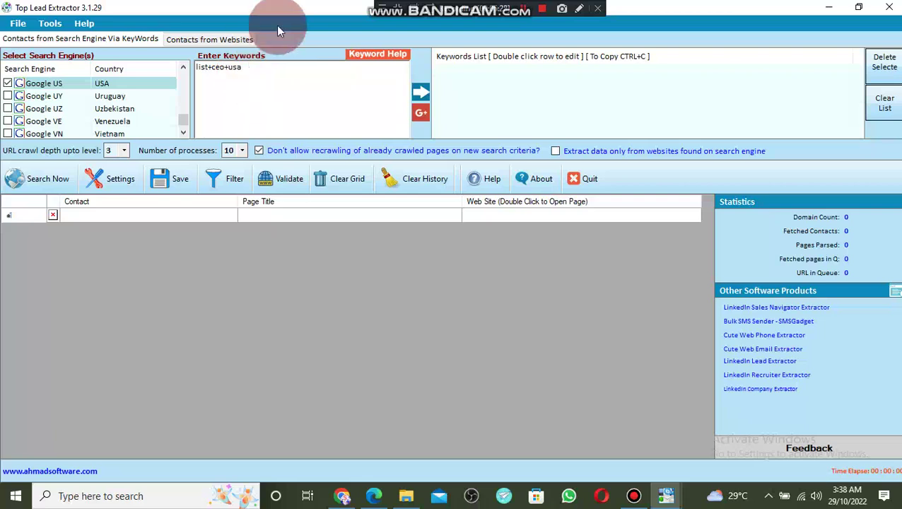
{"action": "left_click", "coordinate": [422, 93]}
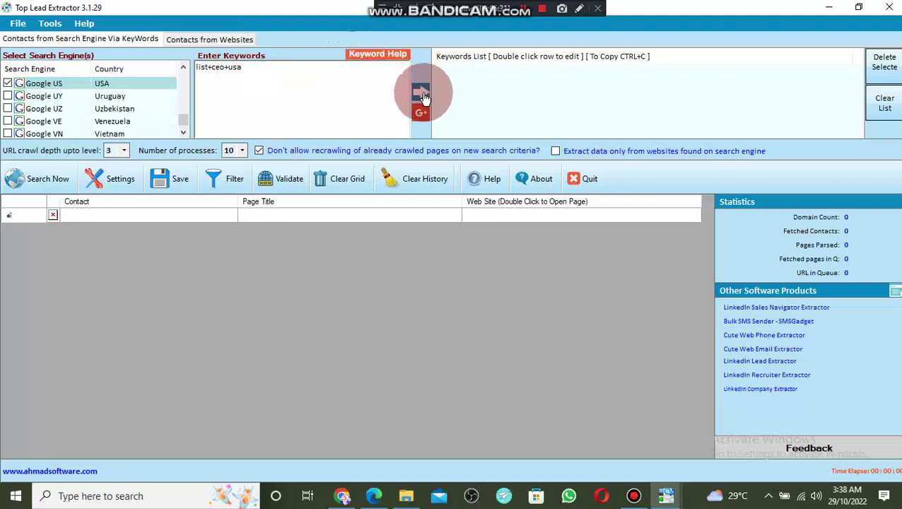
{"action": "left_click", "coordinate": [411, 104]}
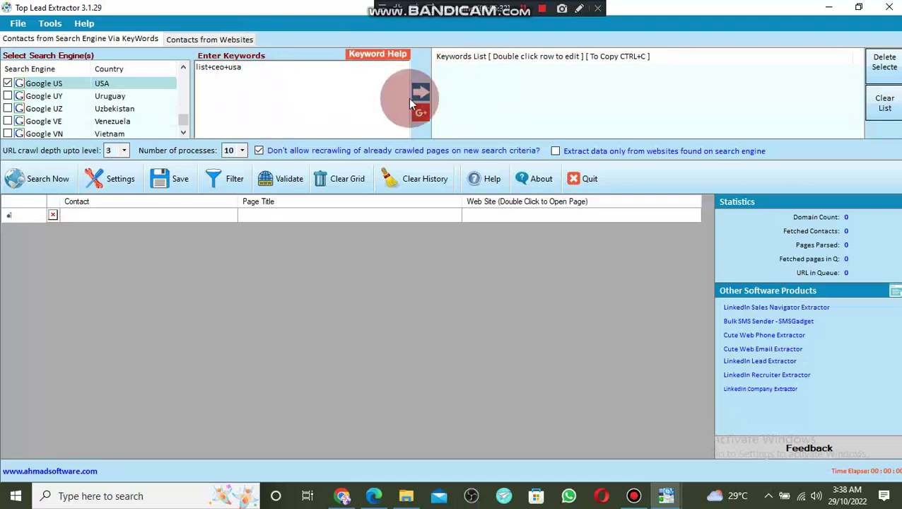
{"action": "left_click", "coordinate": [112, 183]}
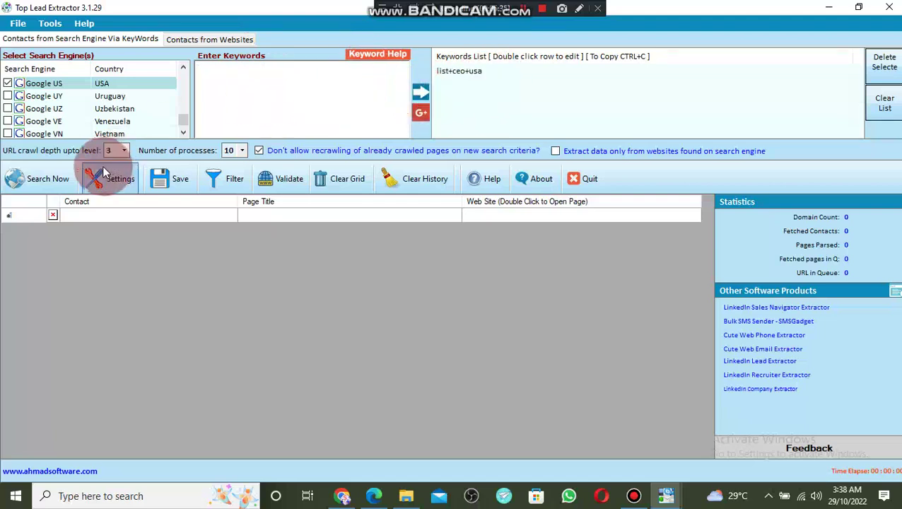
{"action": "left_click", "coordinate": [59, 93]}
{"action": "left_click", "coordinate": [227, 76]}
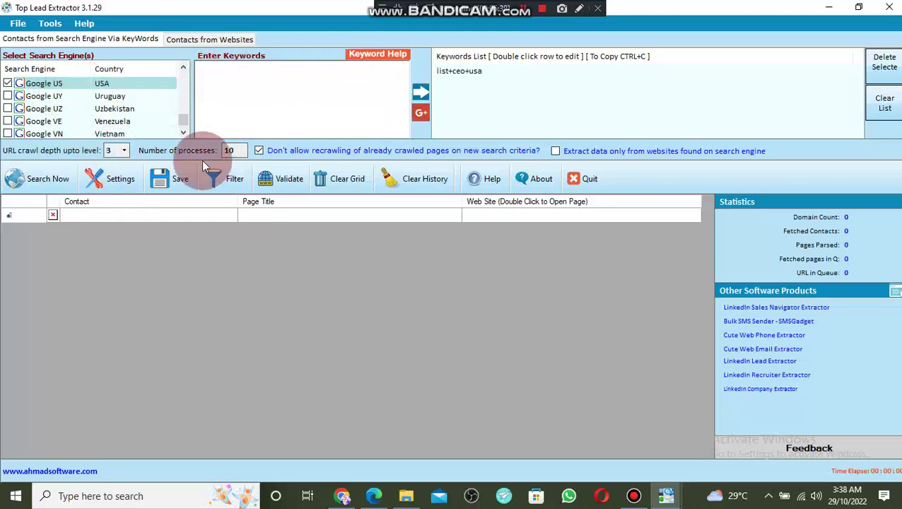
Limit extraction to email addresses by deselecting the Phone Number, Fax Number and Skype contact types, and apply the settings.
{"action": "left_click", "coordinate": [113, 177]}
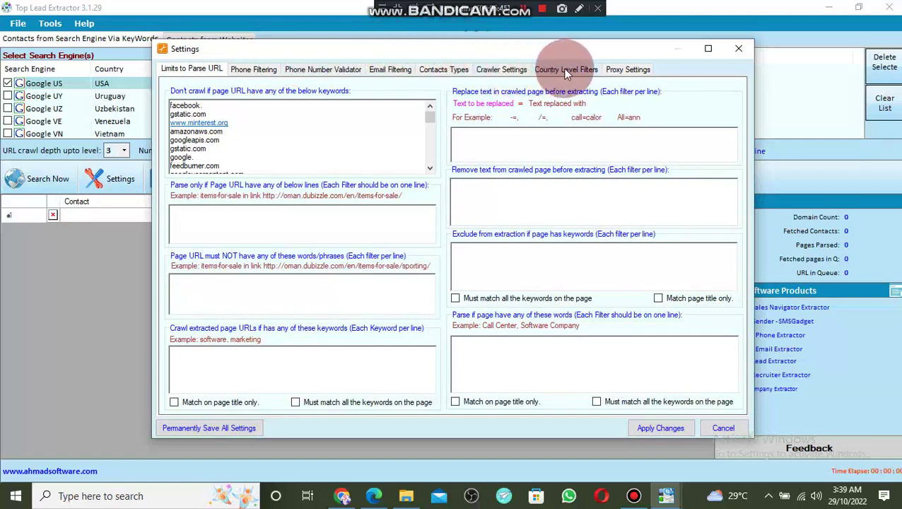
{"action": "left_click", "coordinate": [434, 66]}
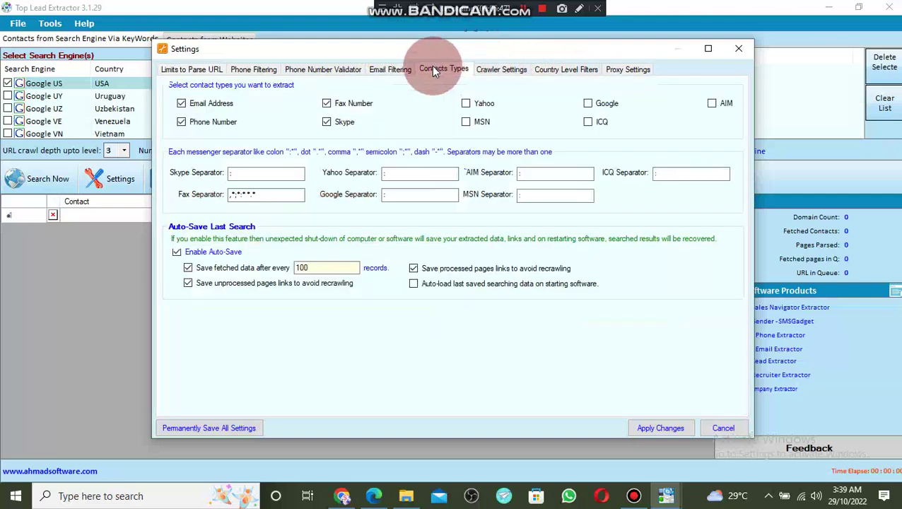
{"action": "left_click", "coordinate": [195, 123]}
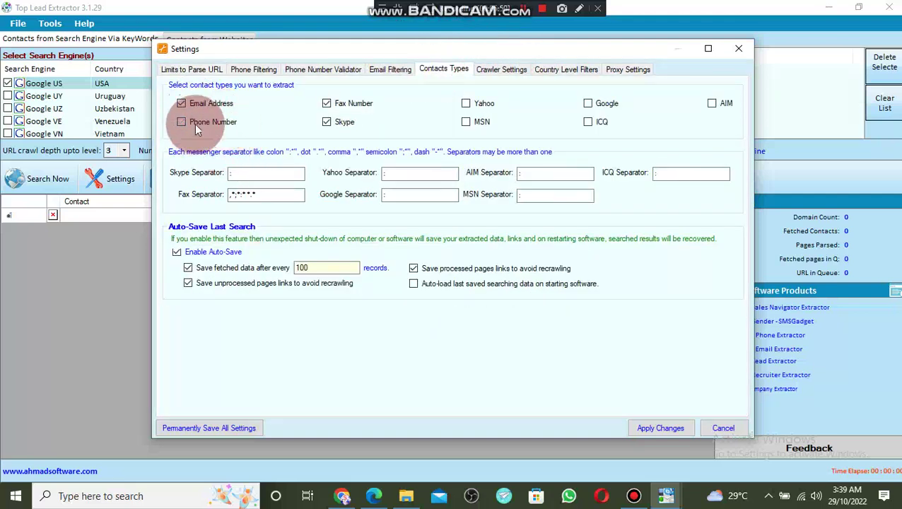
{"action": "left_click", "coordinate": [364, 104]}
{"action": "left_click", "coordinate": [342, 122]}
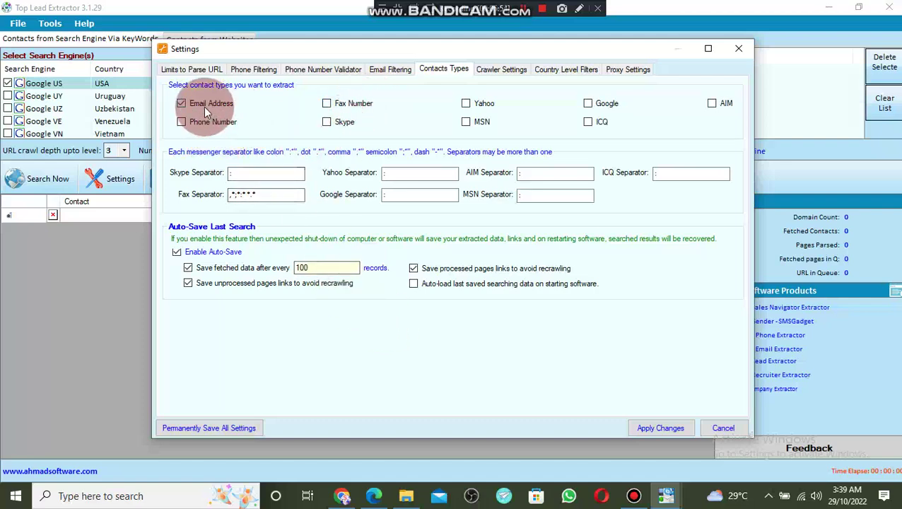
{"action": "left_click", "coordinate": [674, 427]}
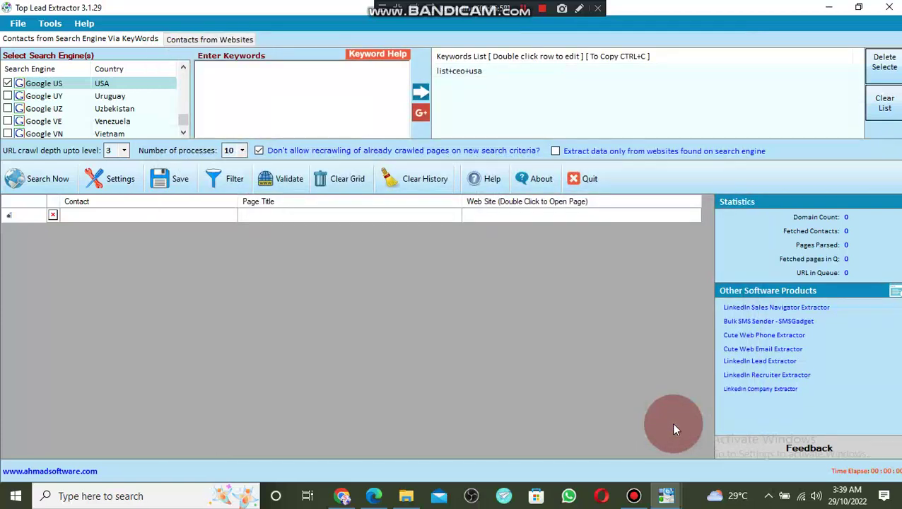
Run the contact search without keeping the previous search's queued pages, and stop the extraction once contacts are listed.
{"action": "left_click", "coordinate": [44, 177]}
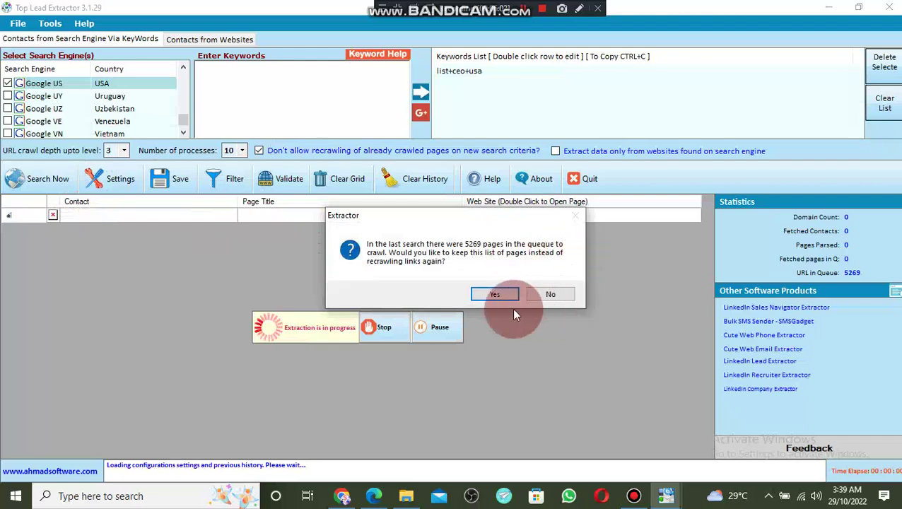
{"action": "left_click", "coordinate": [541, 291]}
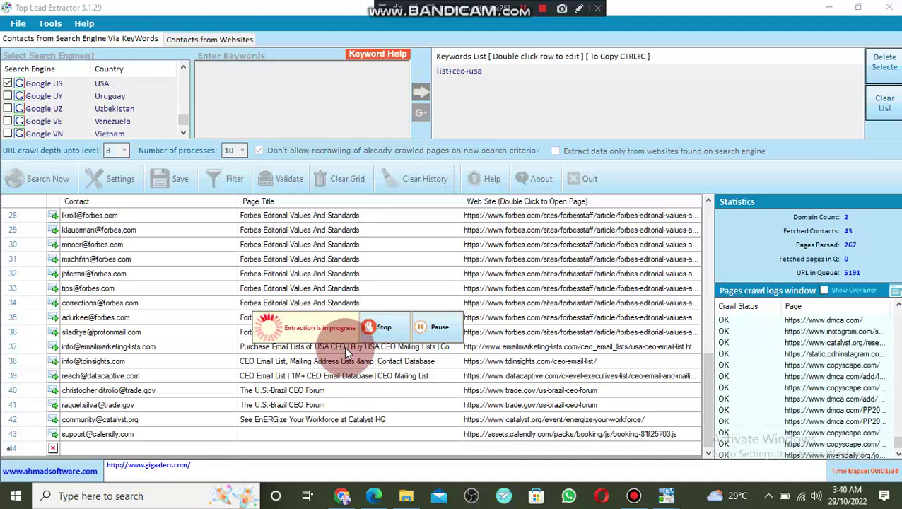
{"action": "left_click", "coordinate": [382, 328]}
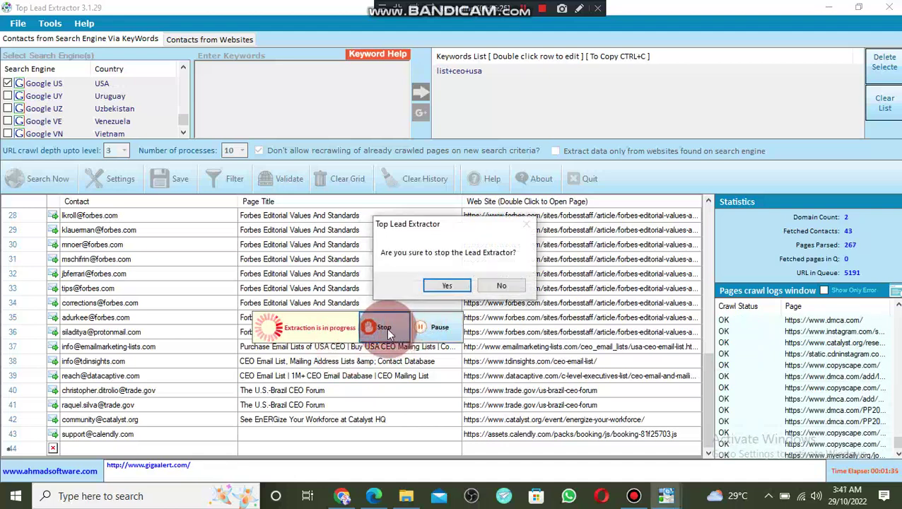
{"action": "left_click", "coordinate": [447, 286]}
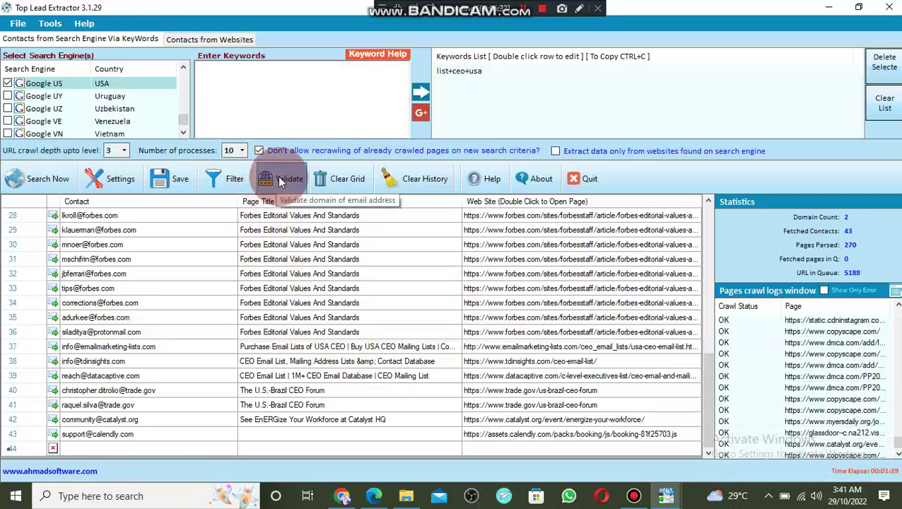
Validate the domains of the extracted email addresses and dismiss the validation report.
{"action": "left_click", "coordinate": [281, 182]}
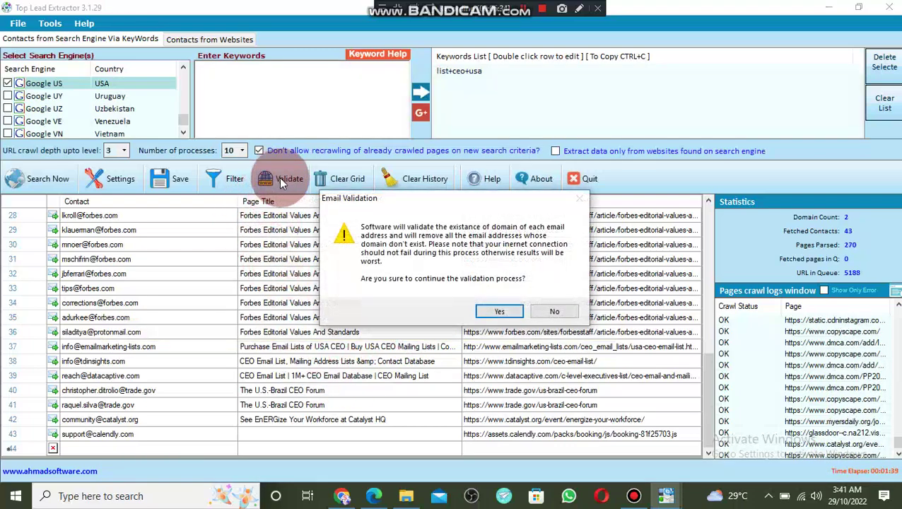
{"action": "left_click", "coordinate": [501, 311]}
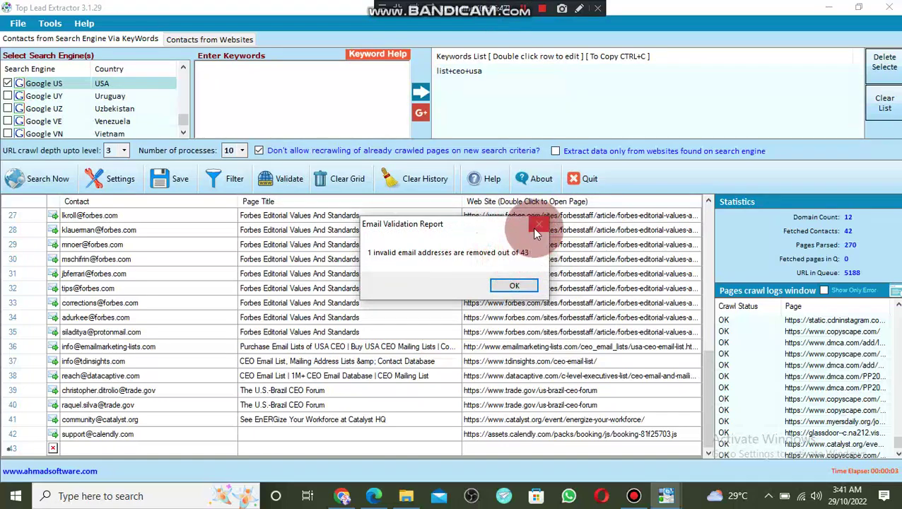
{"action": "left_click", "coordinate": [515, 287]}
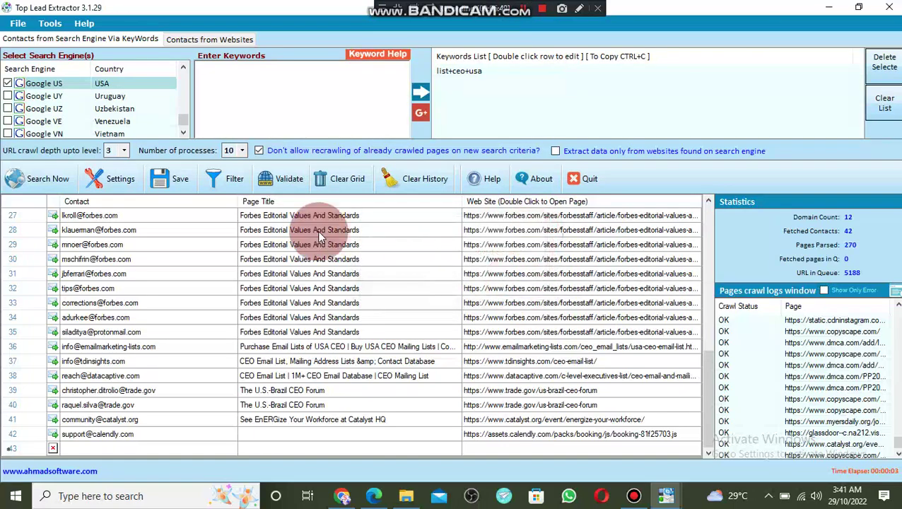
Set up a Unicode Excel export of only the email addresses, named "usa ceo email" in Downloads, and close the save dialog.
{"action": "left_click", "coordinate": [180, 181]}
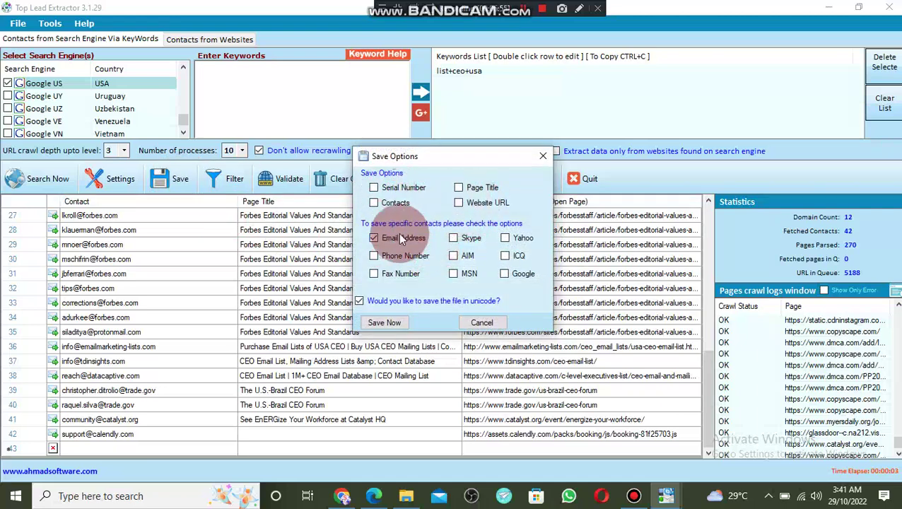
{"action": "left_click", "coordinate": [387, 303]}
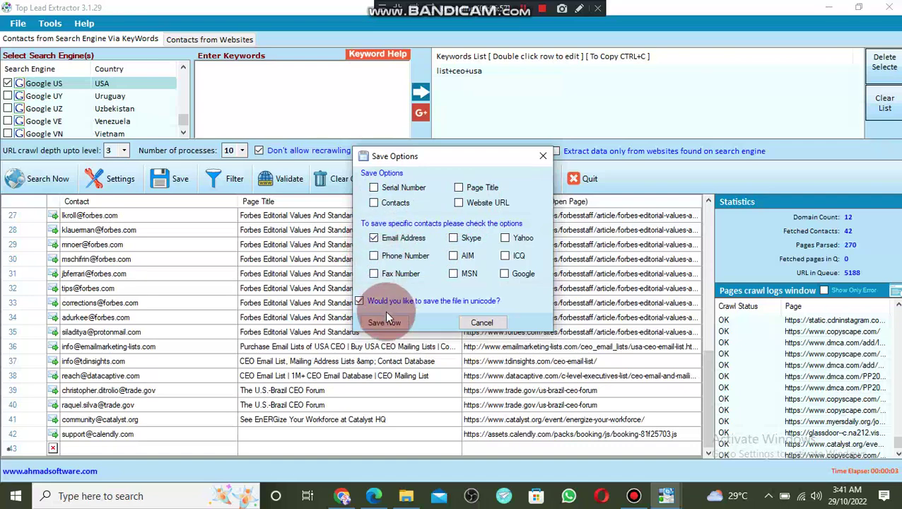
{"action": "left_click", "coordinate": [386, 321]}
{"action": "left_click", "coordinate": [489, 287]}
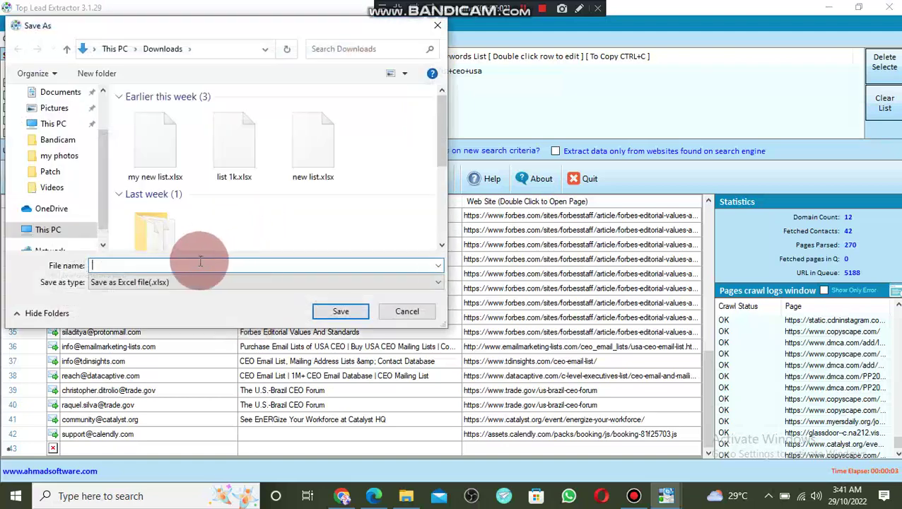
{"action": "type", "text": "new"}
{"action": "key", "text": "BackSpace"}
{"action": "key", "text": "BackSpace"}
{"action": "key", "text": "BackSpace"}
{"action": "type", "text": "usa ceo"}
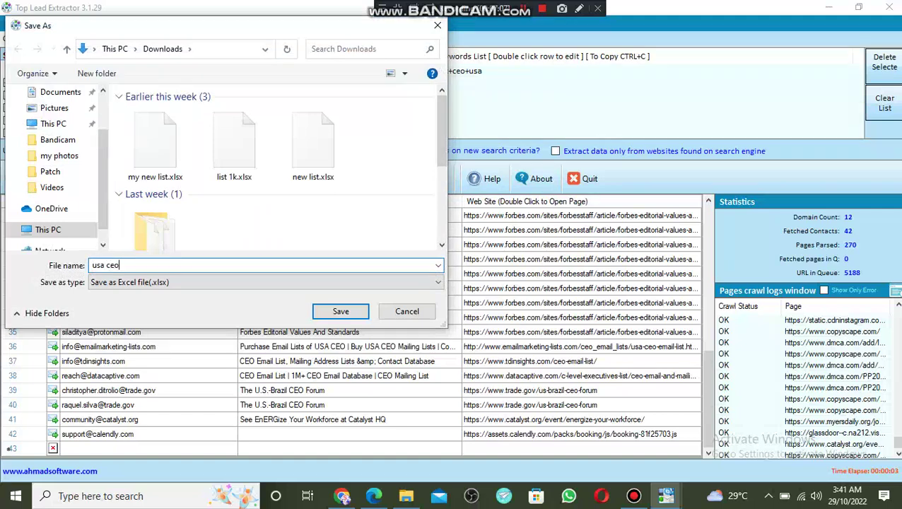
{"action": "type", "text": " email"}
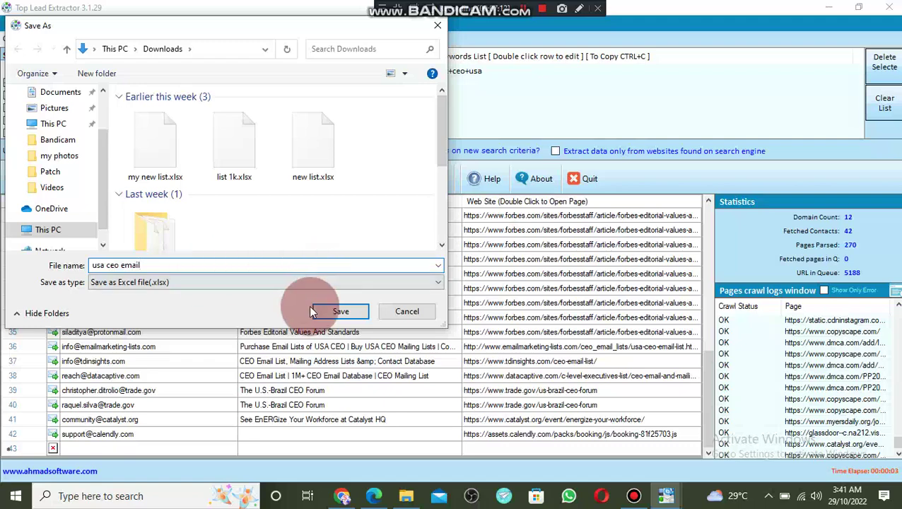
{"action": "left_click", "coordinate": [380, 310]}
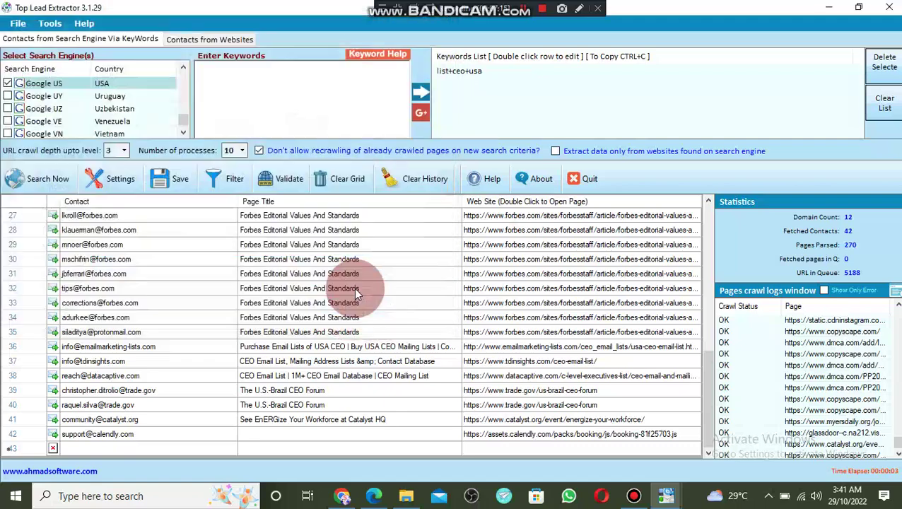
{"action": "left_click", "coordinate": [161, 229]}
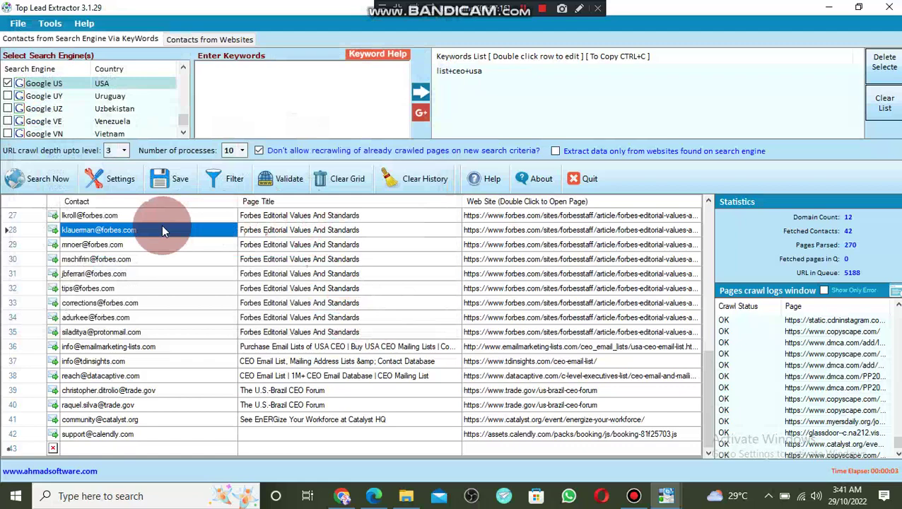
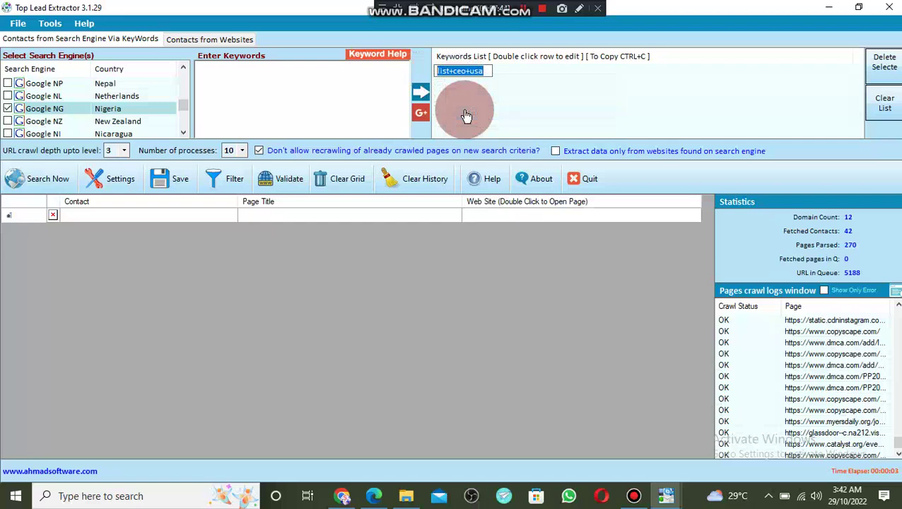
Replace the existing search keyword with "list+makemoneyonline+nigeria" in the keywords list.
{"action": "left_click", "coordinate": [466, 115]}
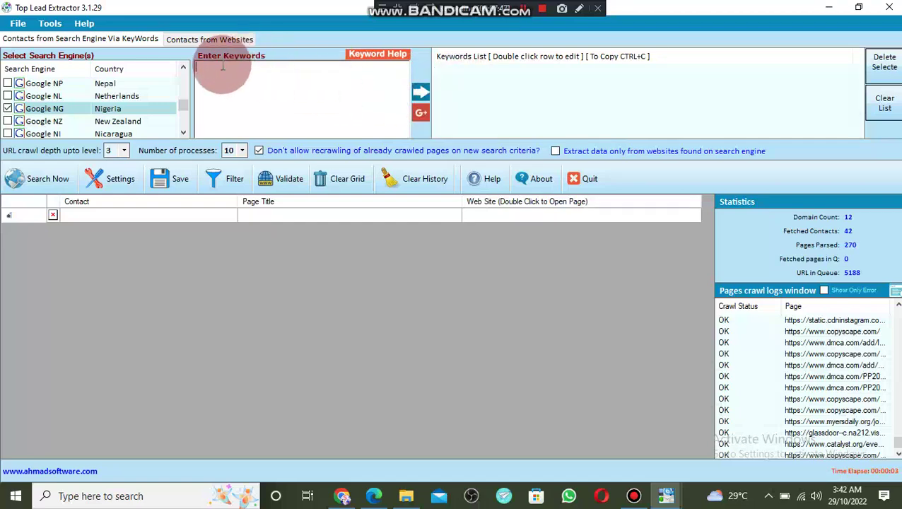
{"action": "type", "text": "list+ceo+usa"}
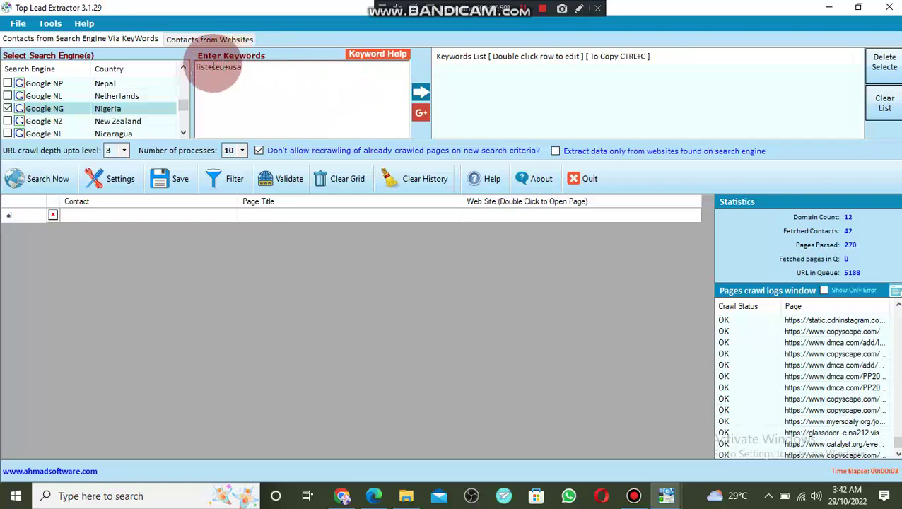
{"action": "double_click", "coordinate": [219, 66]}
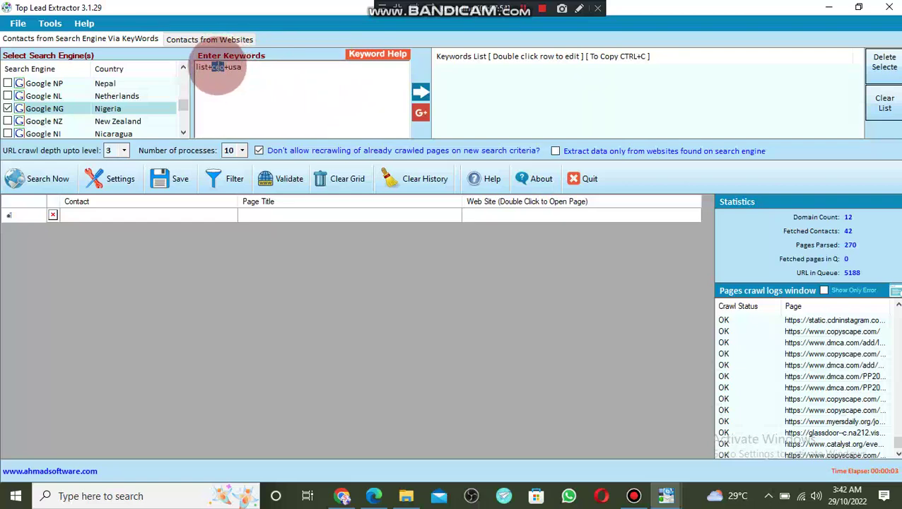
{"action": "type", "text": "makemoneyonline"}
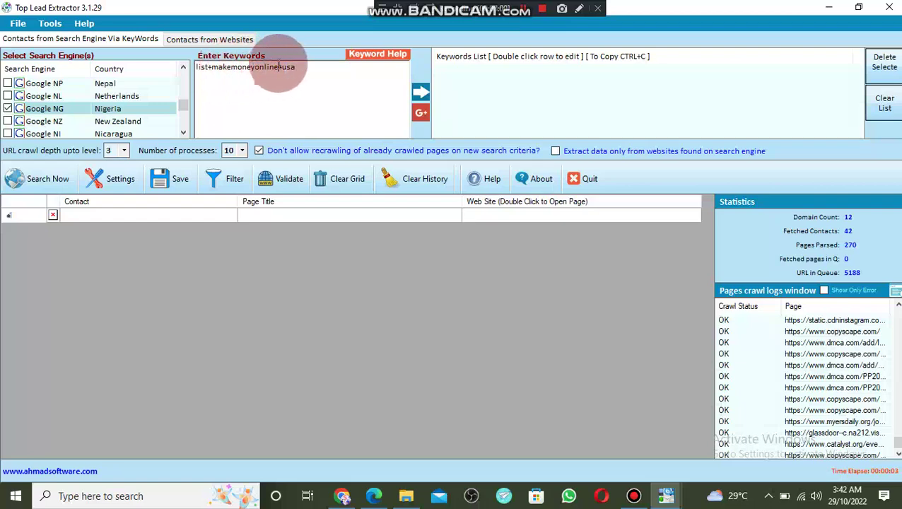
{"action": "left_click_drag", "start_coordinate": [282, 67], "coordinate": [324, 67]}
{"action": "type", "text": "nigeri"}
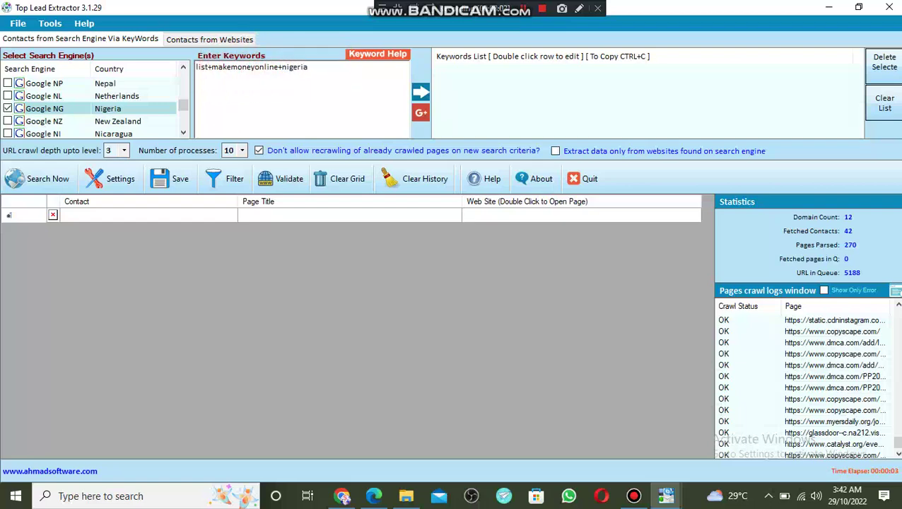
{"action": "left_click", "coordinate": [421, 92]}
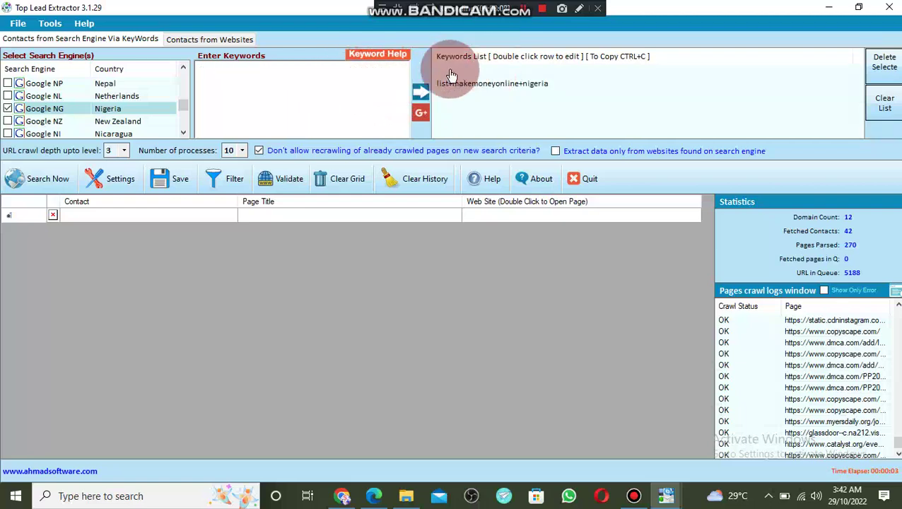
In the phone filtering settings, enter country code +234 and turn off extraction of landline numbers.
{"action": "left_click", "coordinate": [115, 187]}
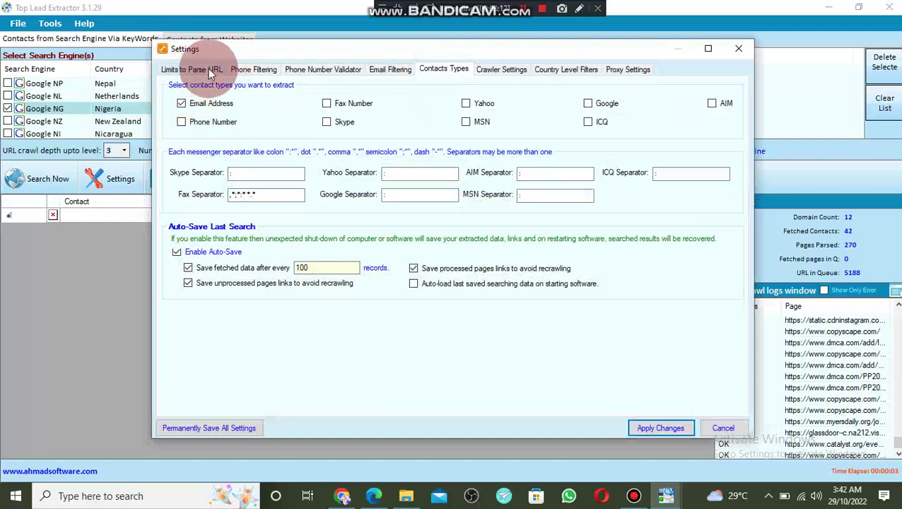
{"action": "left_click", "coordinate": [246, 70]}
{"action": "left_click", "coordinate": [205, 167]}
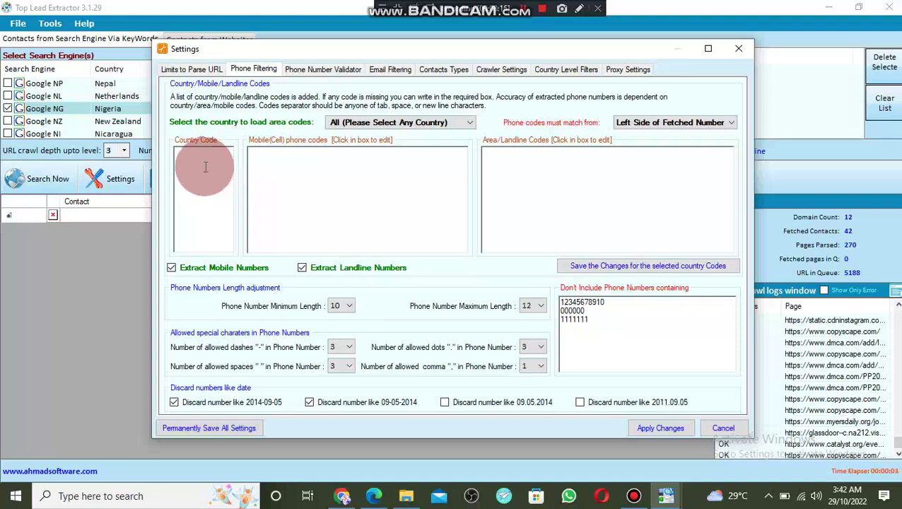
{"action": "type", "text": "+234"}
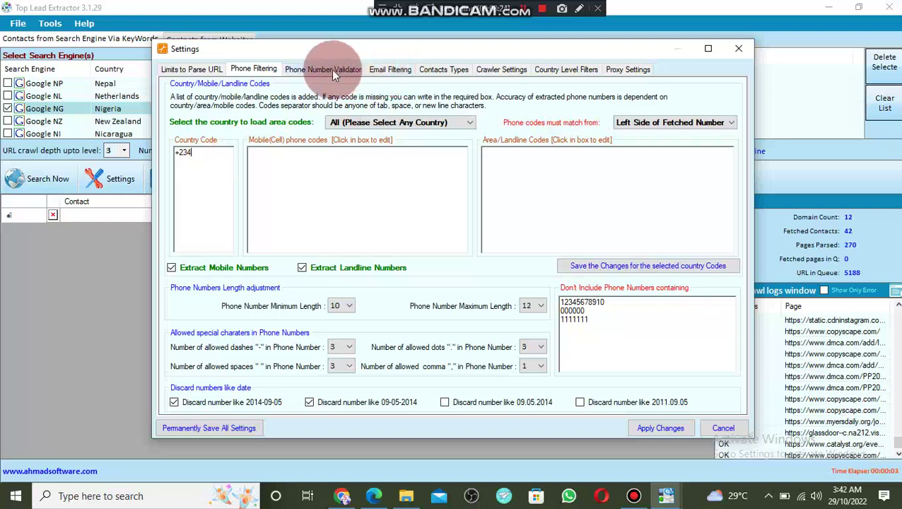
{"action": "left_click_drag", "start_coordinate": [201, 271], "coordinate": [499, 76]}
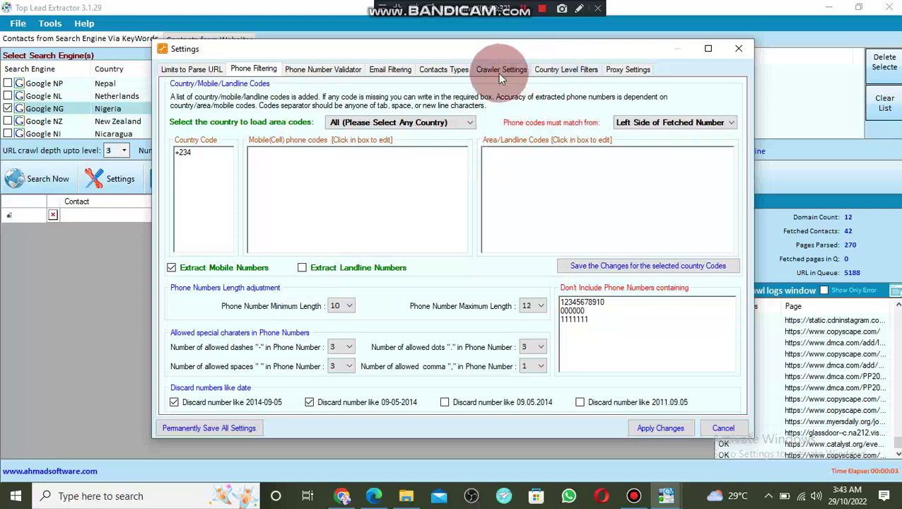
Switch the contact types to extract from Email Address to Phone Number and apply the settings.
{"action": "left_click", "coordinate": [447, 70]}
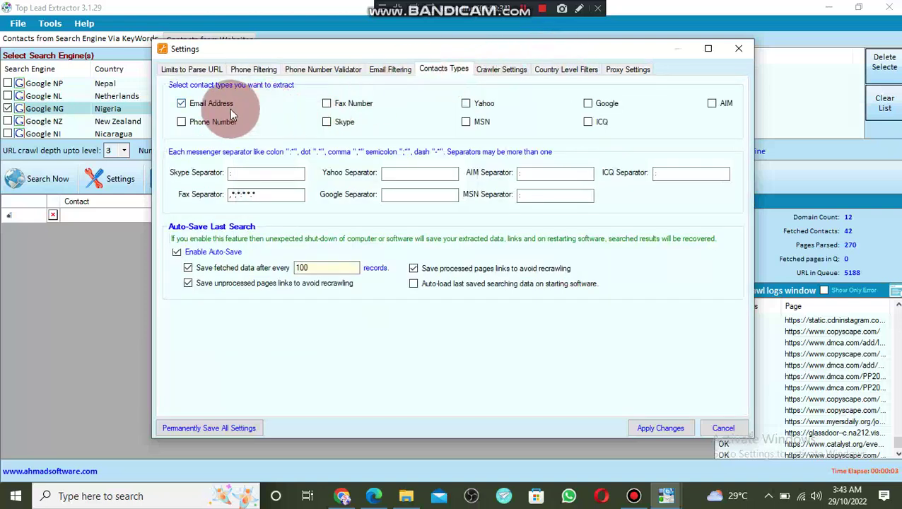
{"action": "left_click", "coordinate": [216, 123]}
{"action": "left_click", "coordinate": [212, 102]}
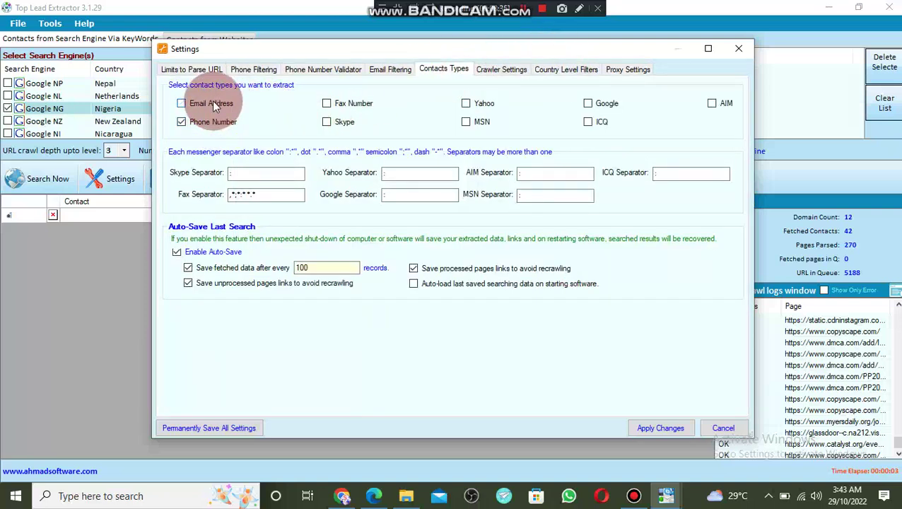
{"action": "left_click", "coordinate": [642, 429]}
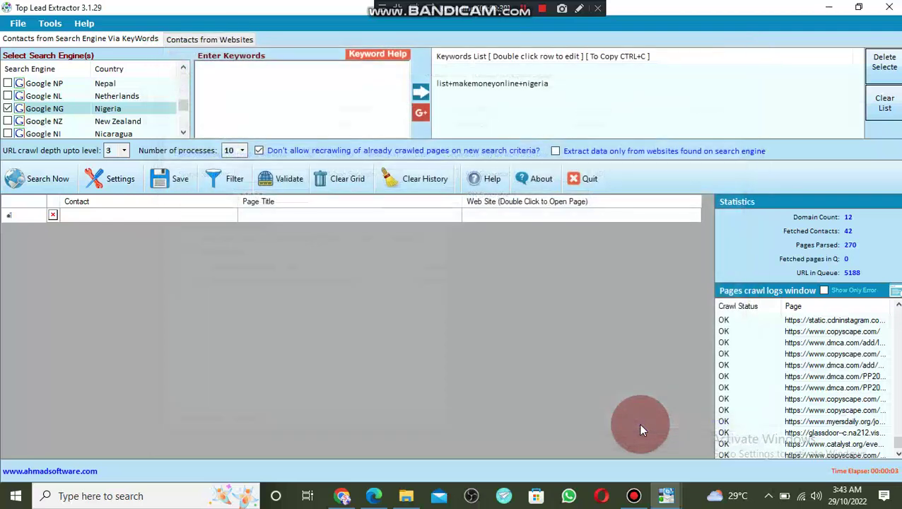
Start a search for the listed keyword without keeping the previous page queue, and stop the extraction after phone contacts are collected.
{"action": "left_click", "coordinate": [51, 187]}
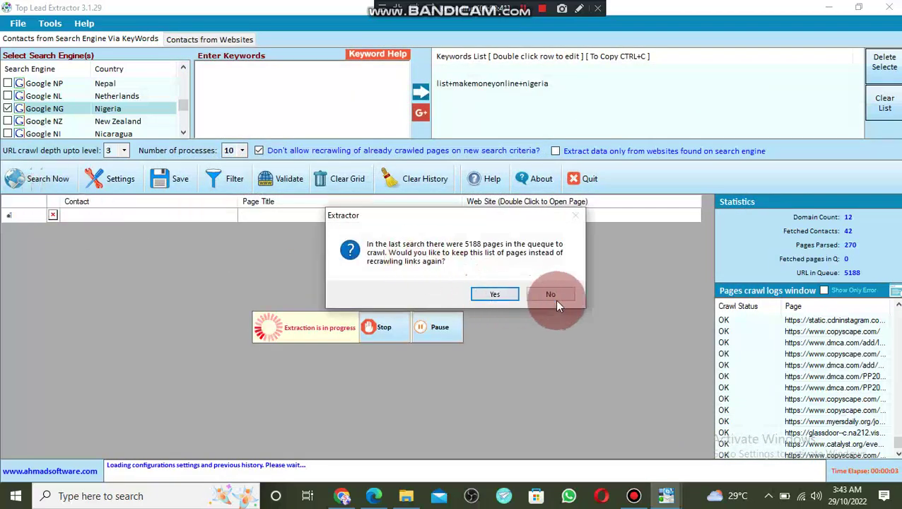
{"action": "left_click", "coordinate": [550, 294]}
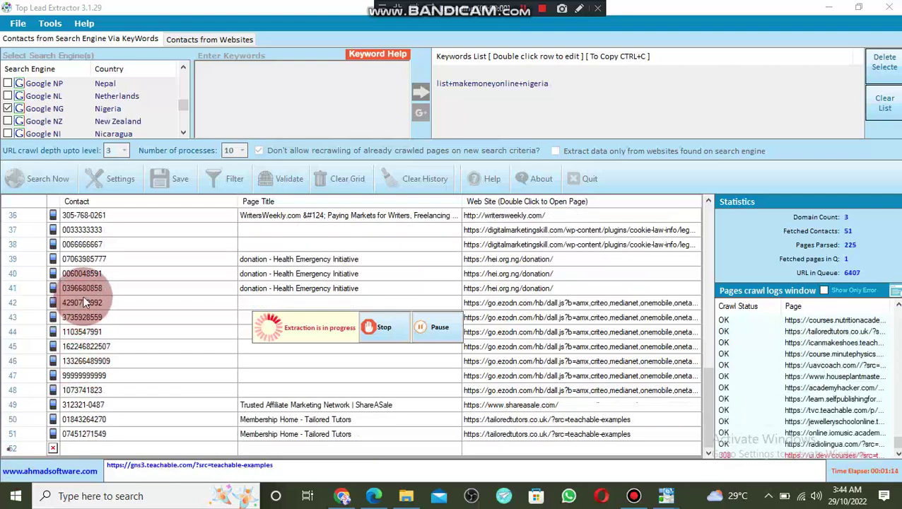
{"action": "left_click", "coordinate": [391, 328]}
{"action": "left_click", "coordinate": [440, 286]}
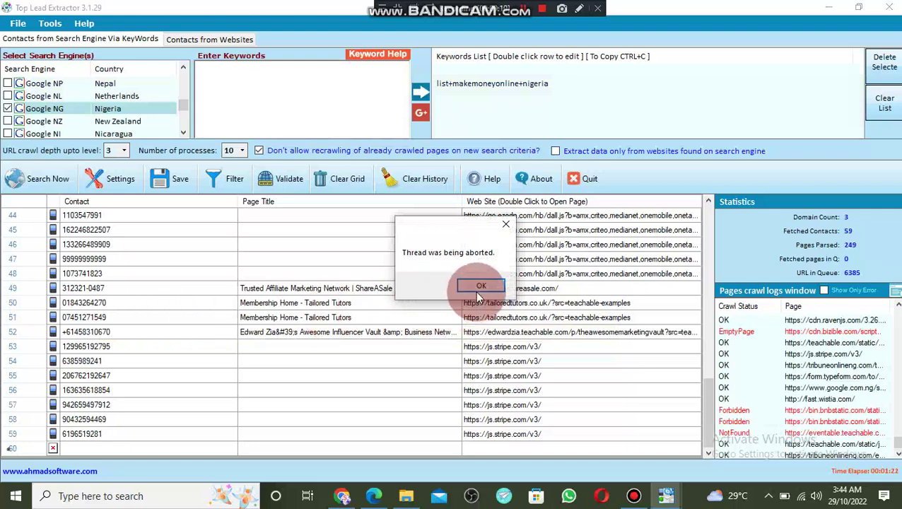
{"action": "left_click", "coordinate": [474, 286]}
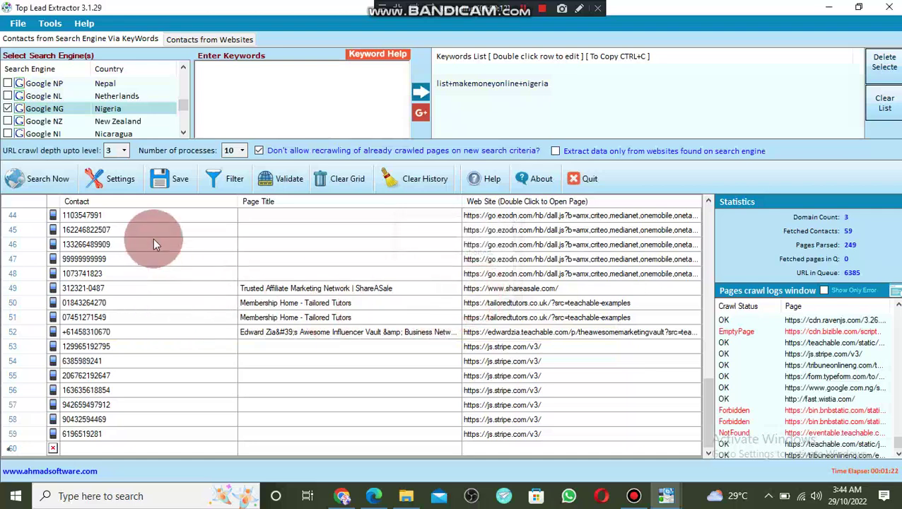
Set the save options to export only phone numbers in Unicode, proceed to the Excel file save in Downloads, and cancel it.
{"action": "left_click", "coordinate": [174, 185]}
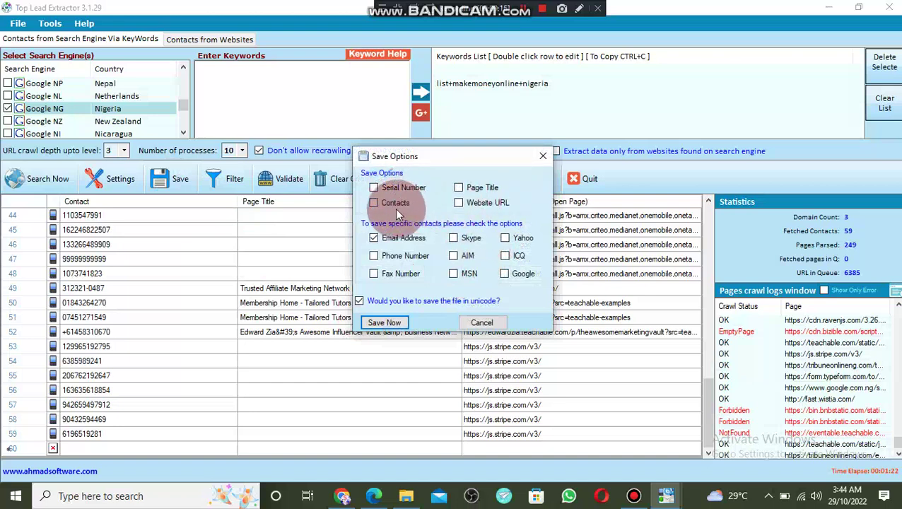
{"action": "left_click", "coordinate": [395, 255]}
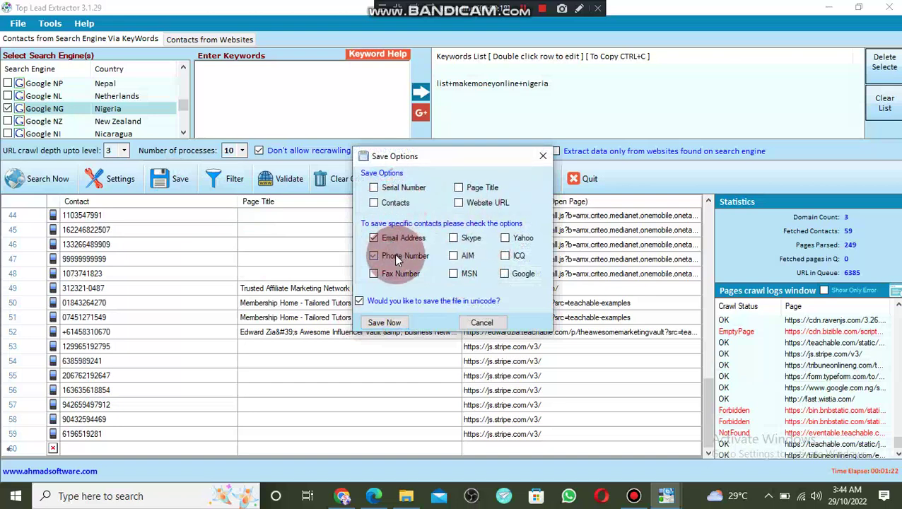
{"action": "left_click", "coordinate": [381, 237]}
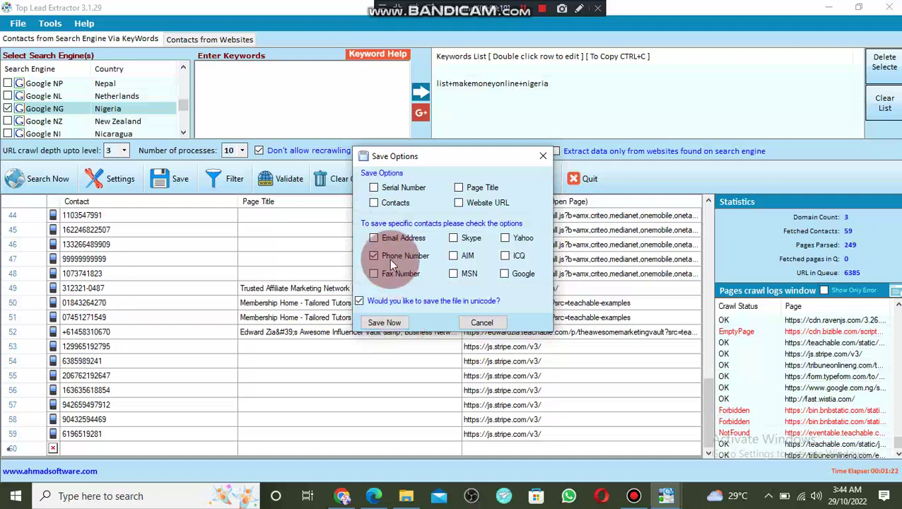
{"action": "left_click", "coordinate": [385, 322]}
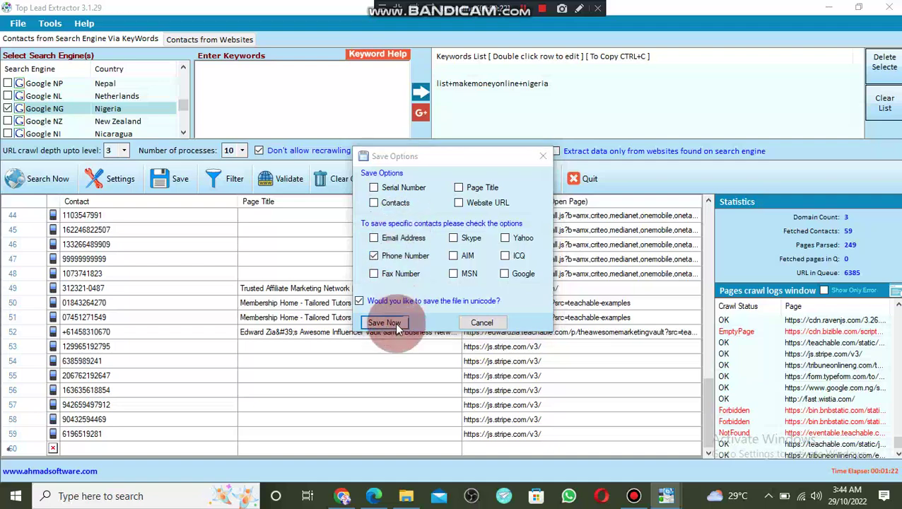
{"action": "left_click", "coordinate": [489, 279]}
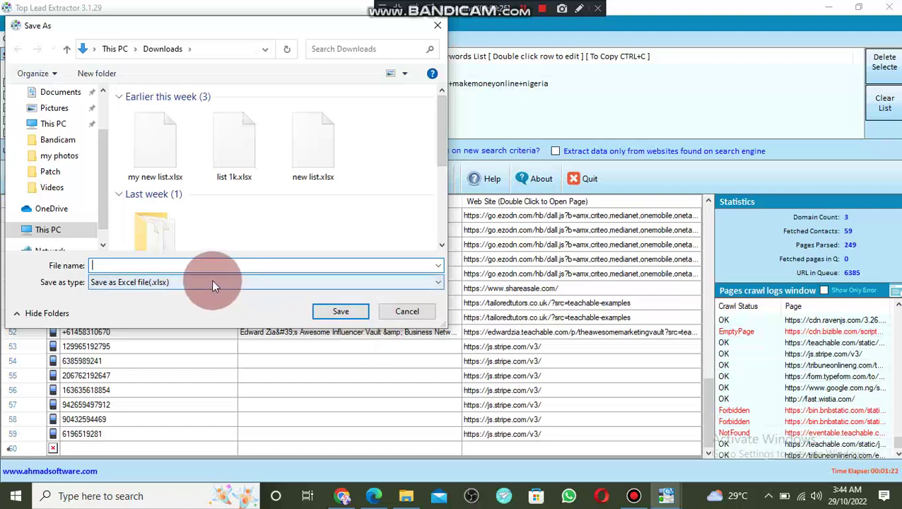
{"action": "left_click", "coordinate": [407, 312]}
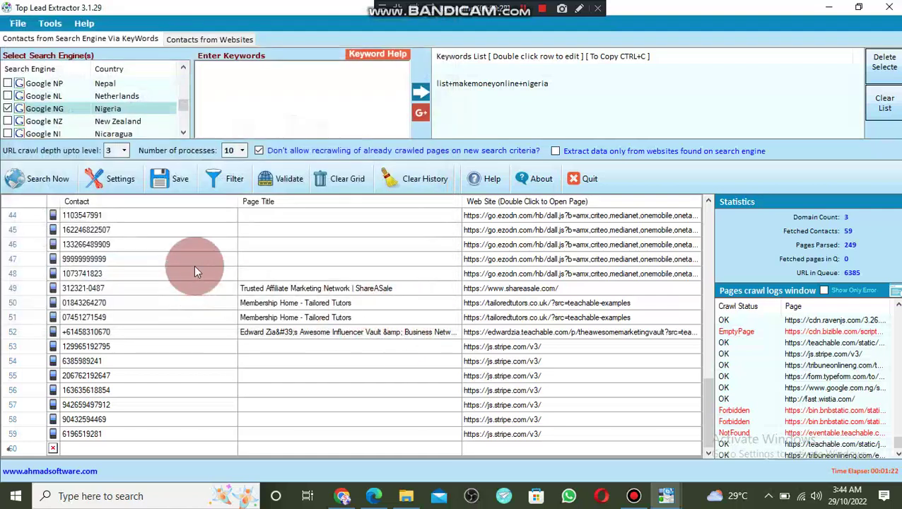